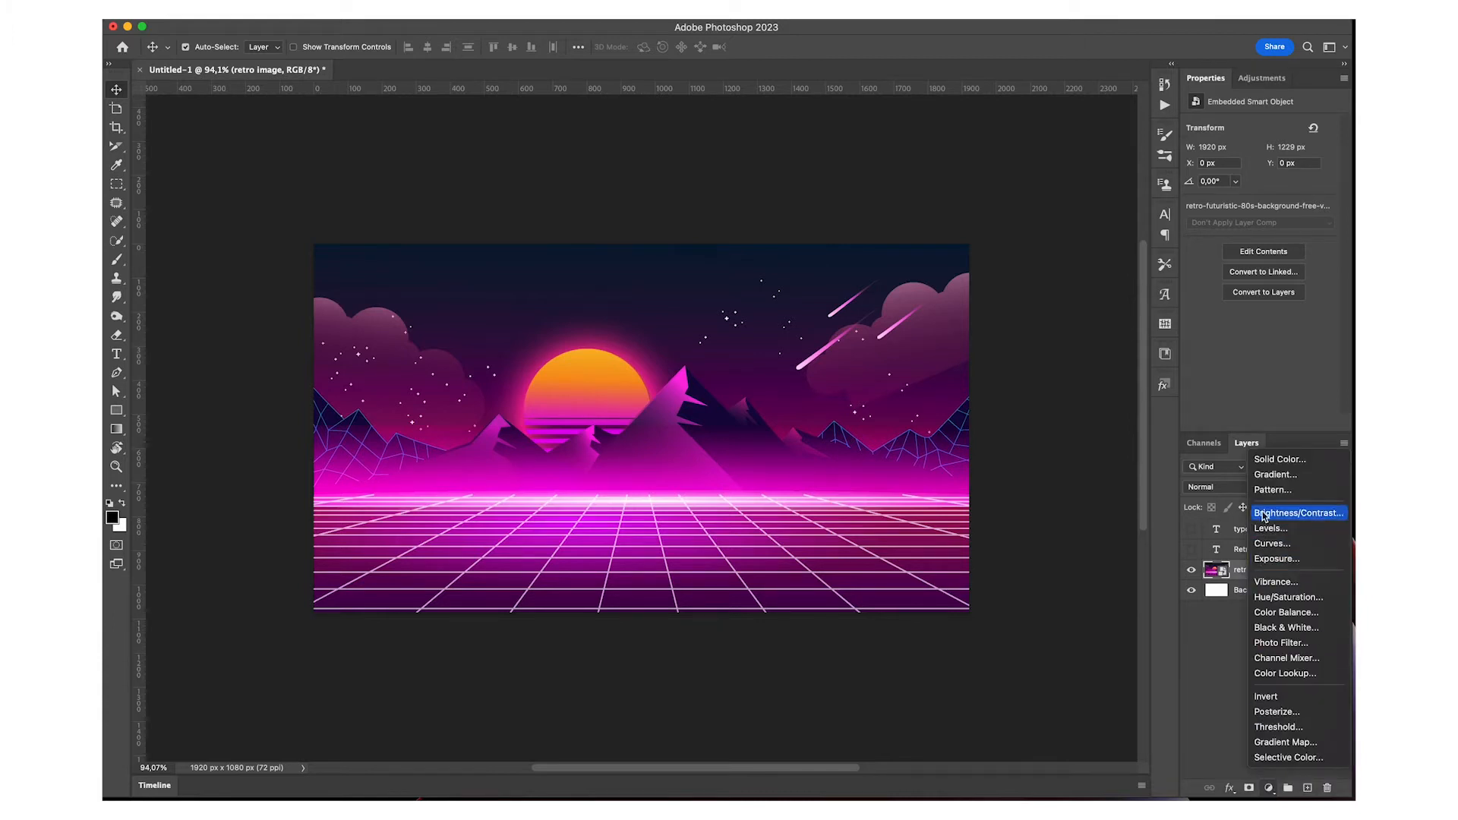
# Add a Gradient Fill layer above the retro image with Radial style, reversed direction and a larger scale to darken the edges
pyautogui.click(1289, 476)
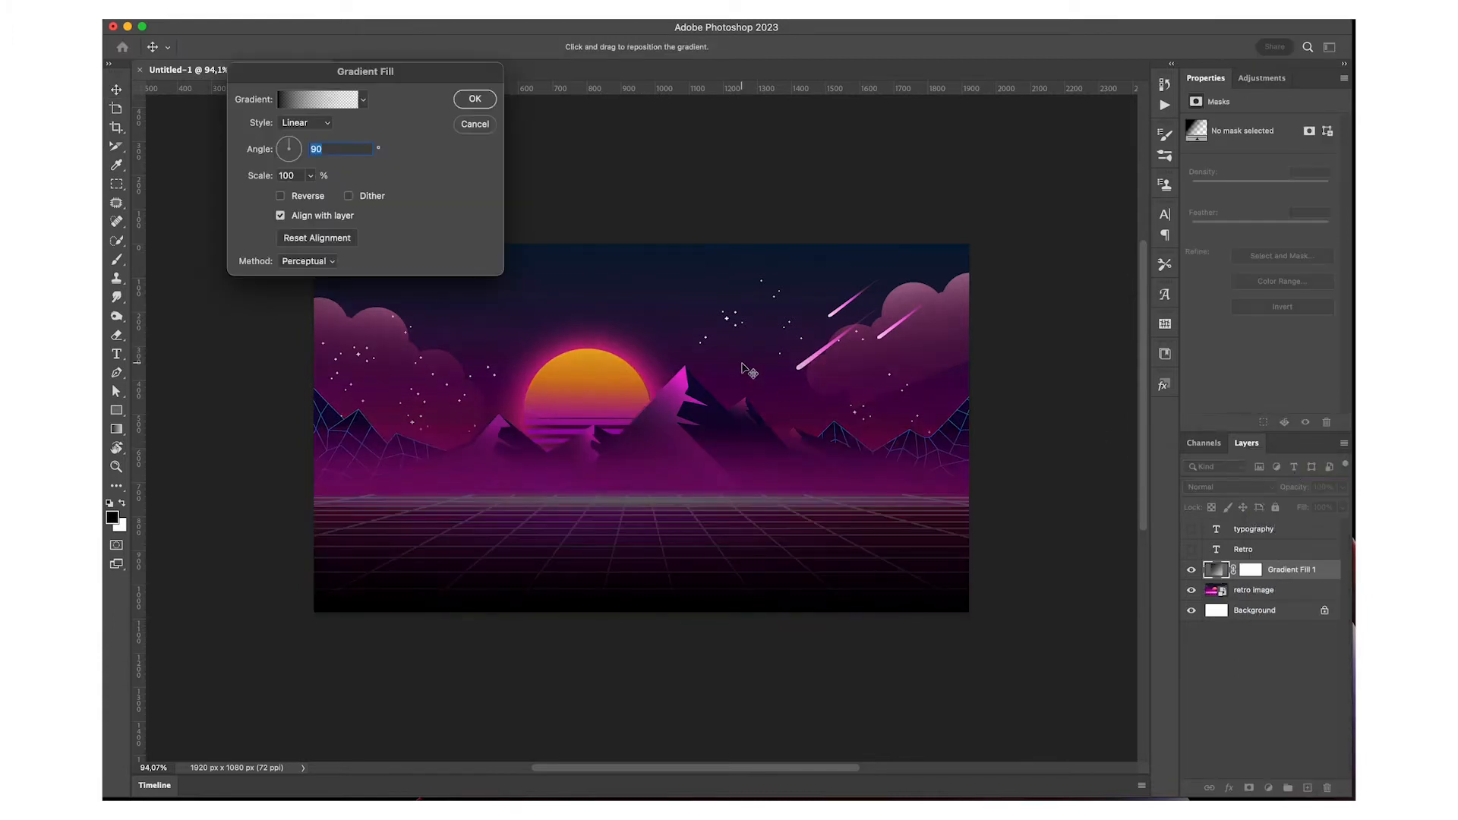
pyautogui.click(310, 125)
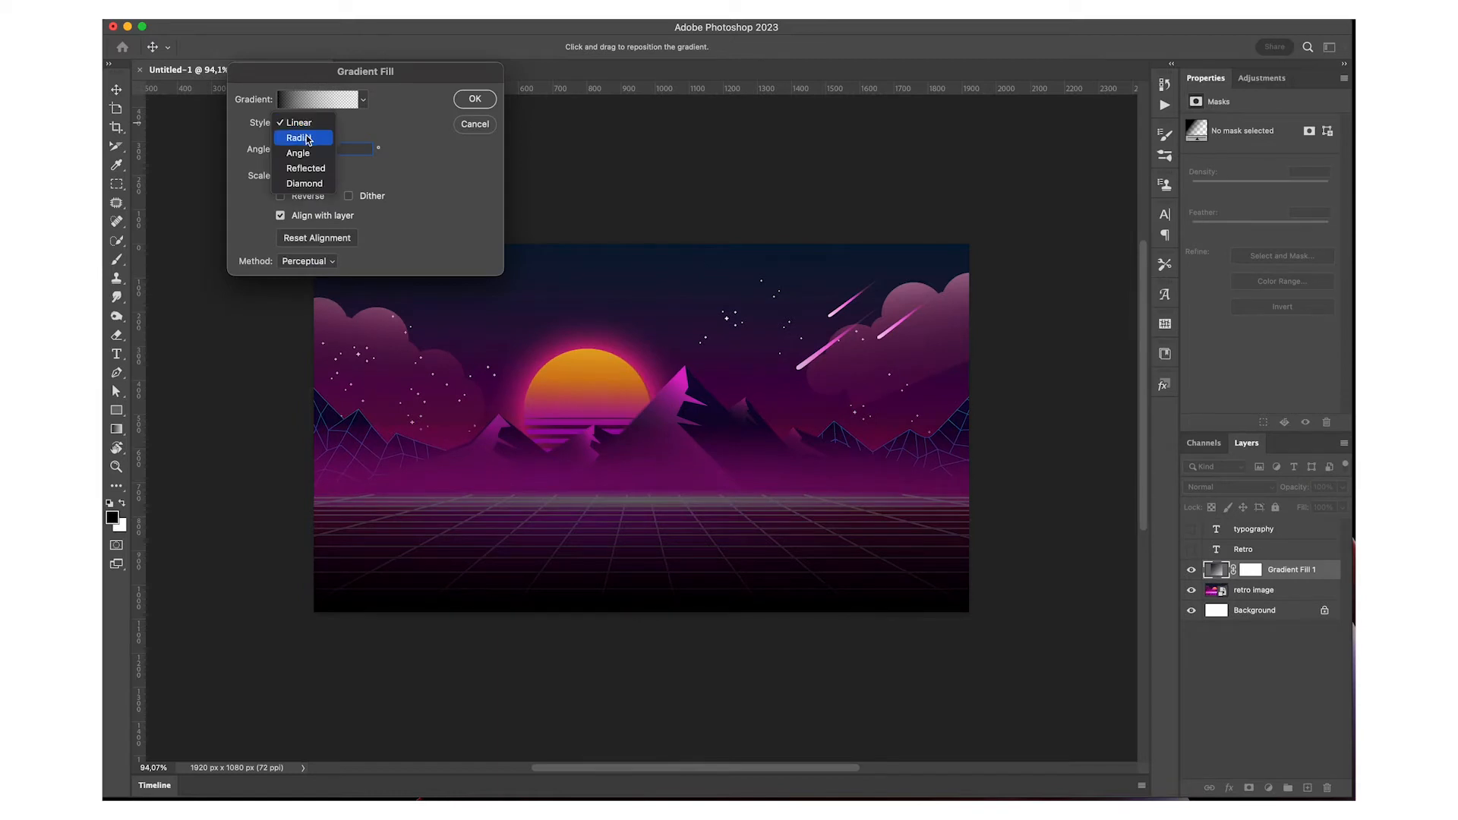
pyautogui.click(307, 139)
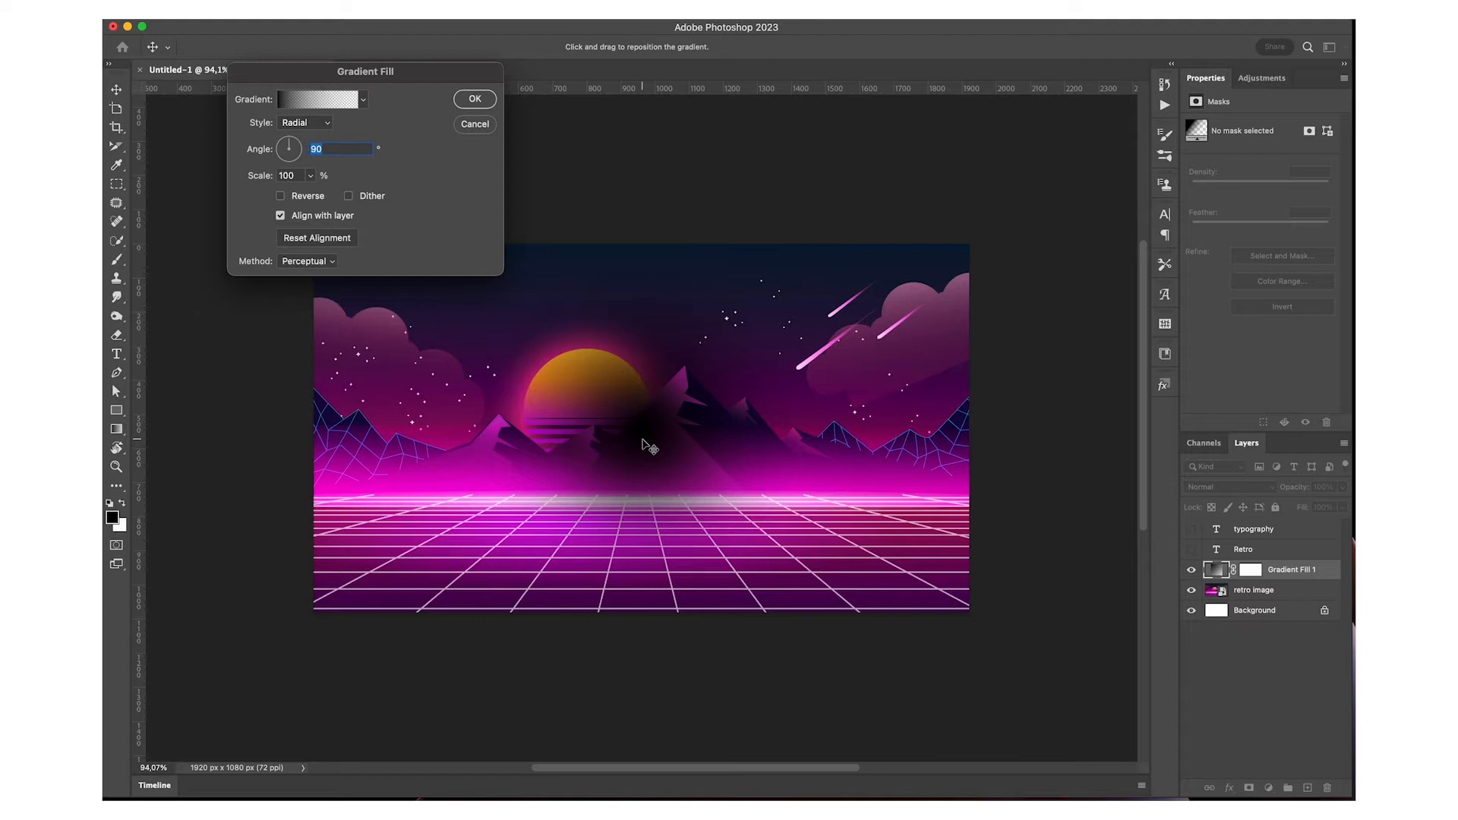
pyautogui.click(281, 196)
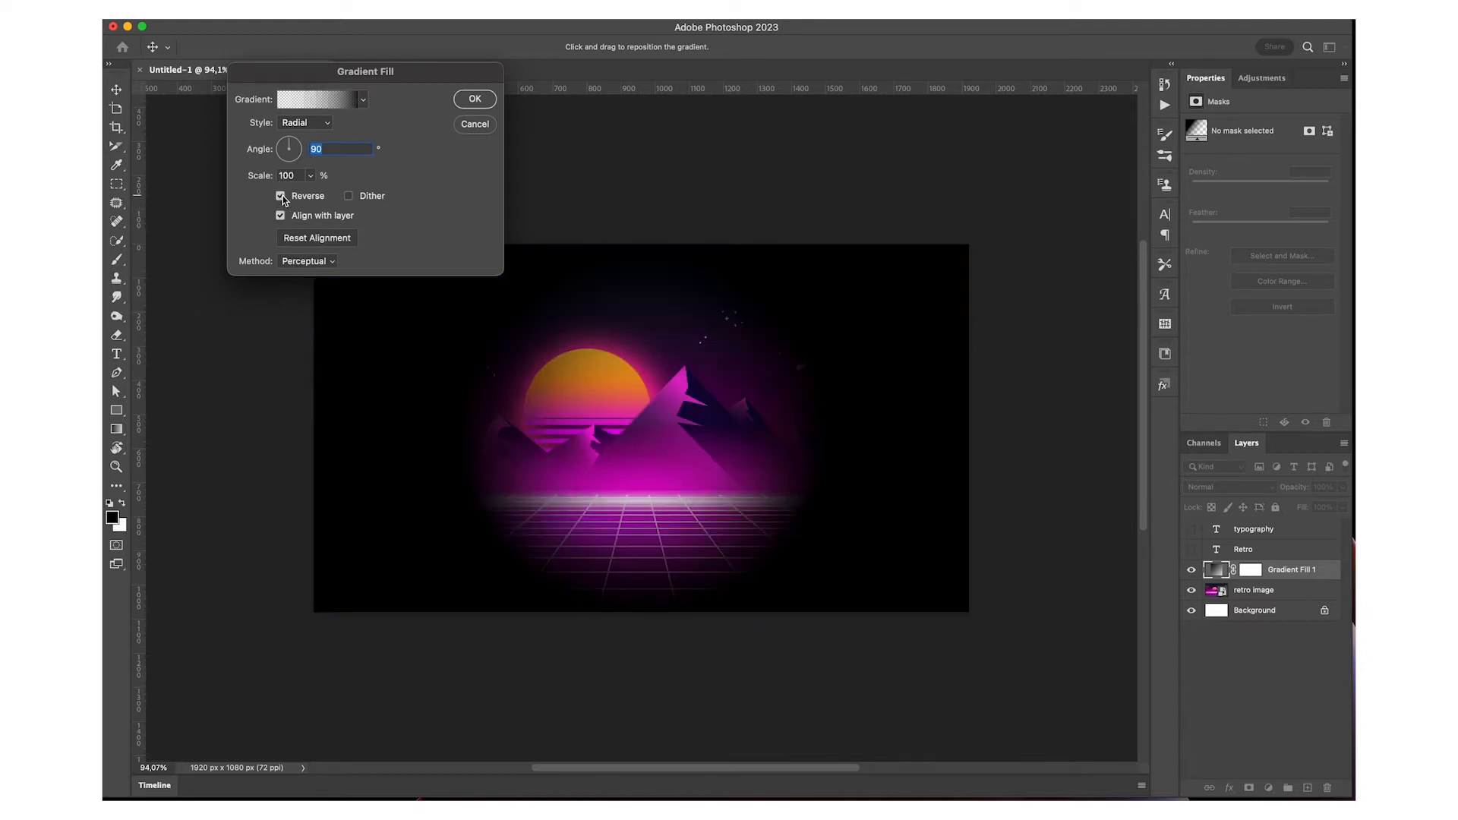
pyautogui.click(311, 176)
pyautogui.moveTo(315, 195); pyautogui.dragTo(323, 197)
pyautogui.click(463, 105)
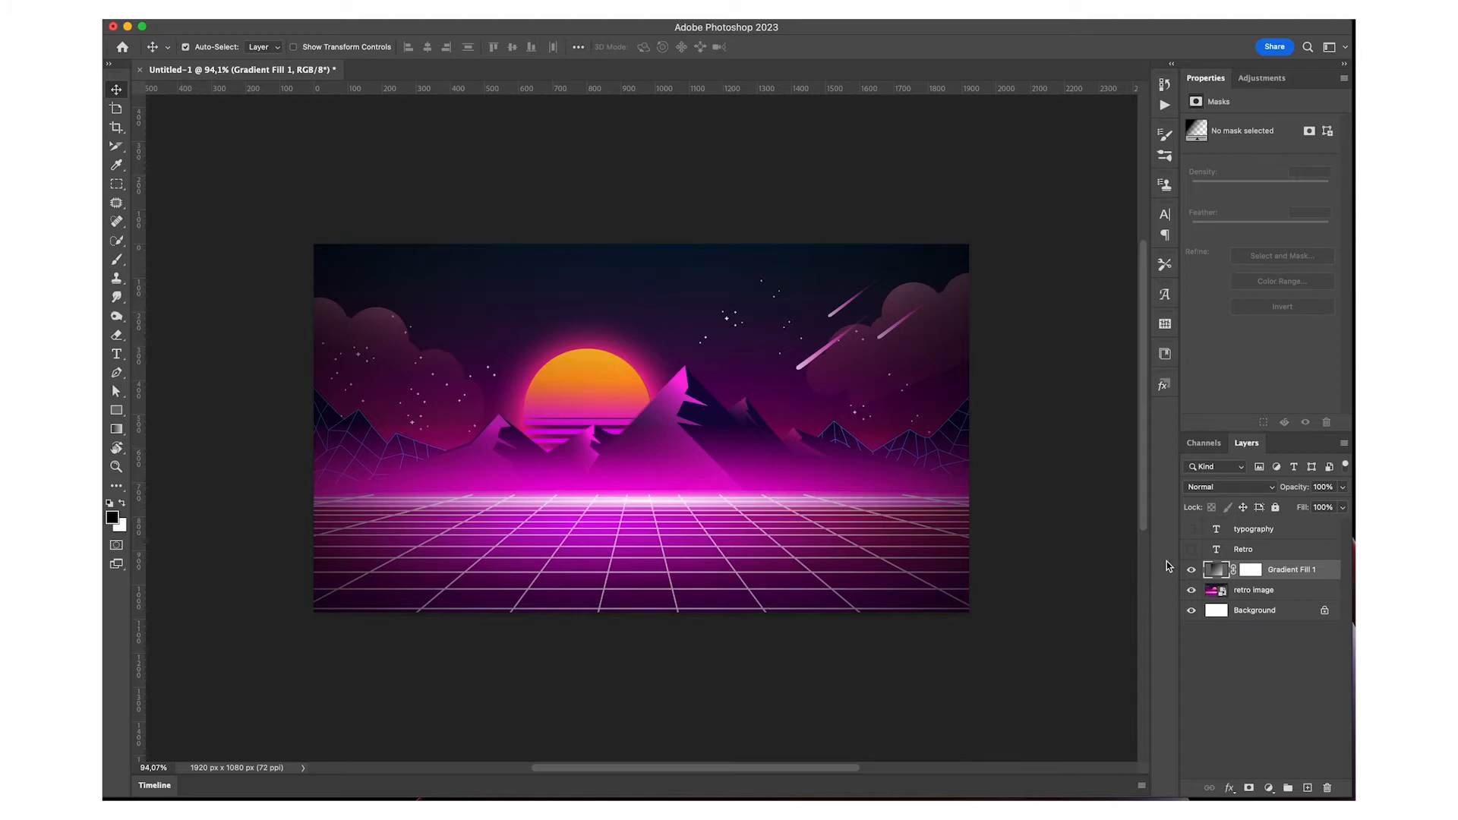
# Compare the image with and without the gradient fill, and show the Retro and typography text layers
pyautogui.click(1191, 571)
pyautogui.click(1191, 571)
pyautogui.click(1191, 571)
pyautogui.click(1191, 571)
pyautogui.click(1191, 549)
pyautogui.click(1191, 530)
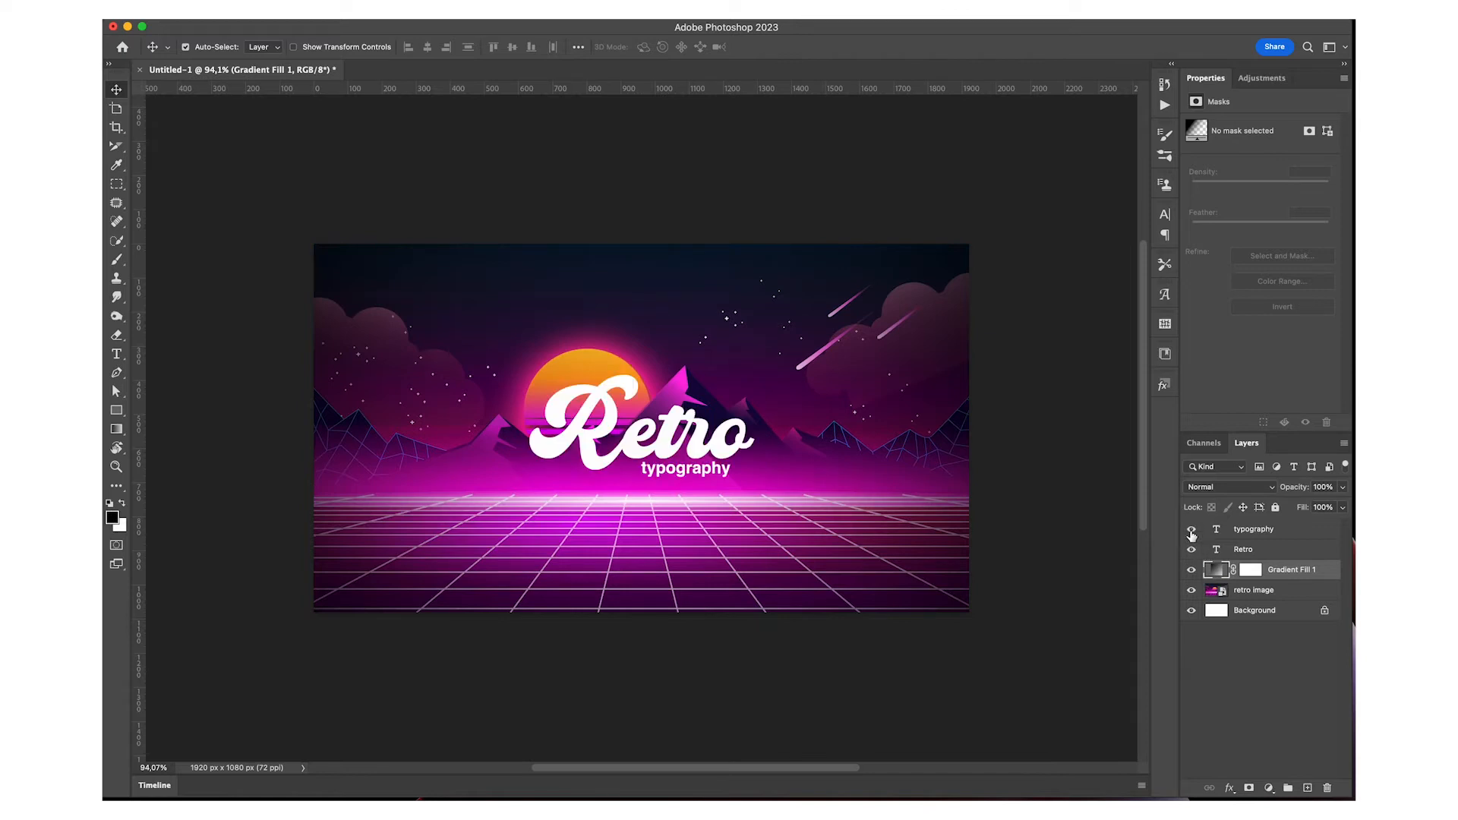
# Apply the saved dark pink gradient style with the orange outline to the Retro text layer
pyautogui.click(1273, 558)
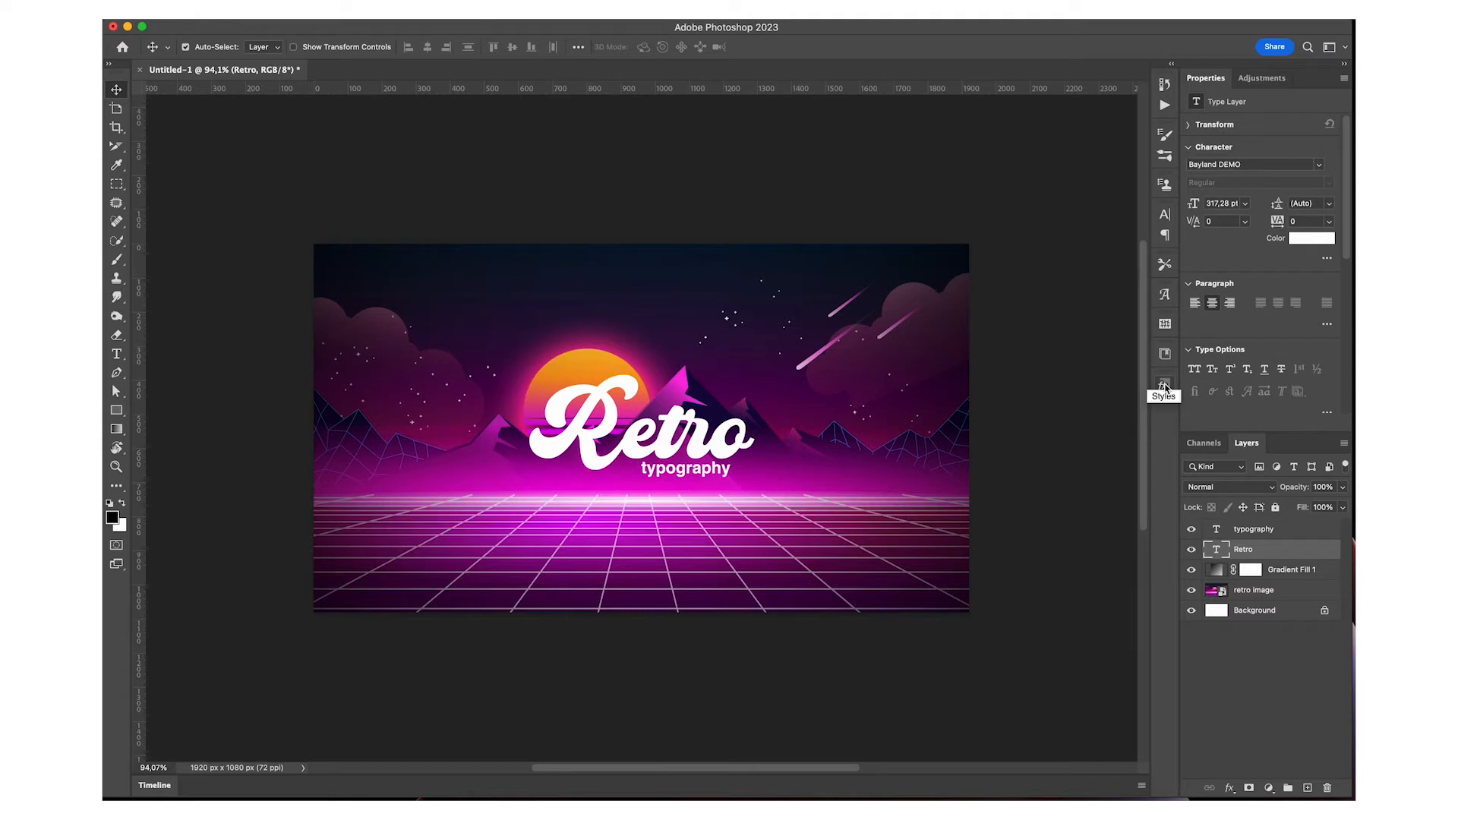
pyautogui.click(1166, 387)
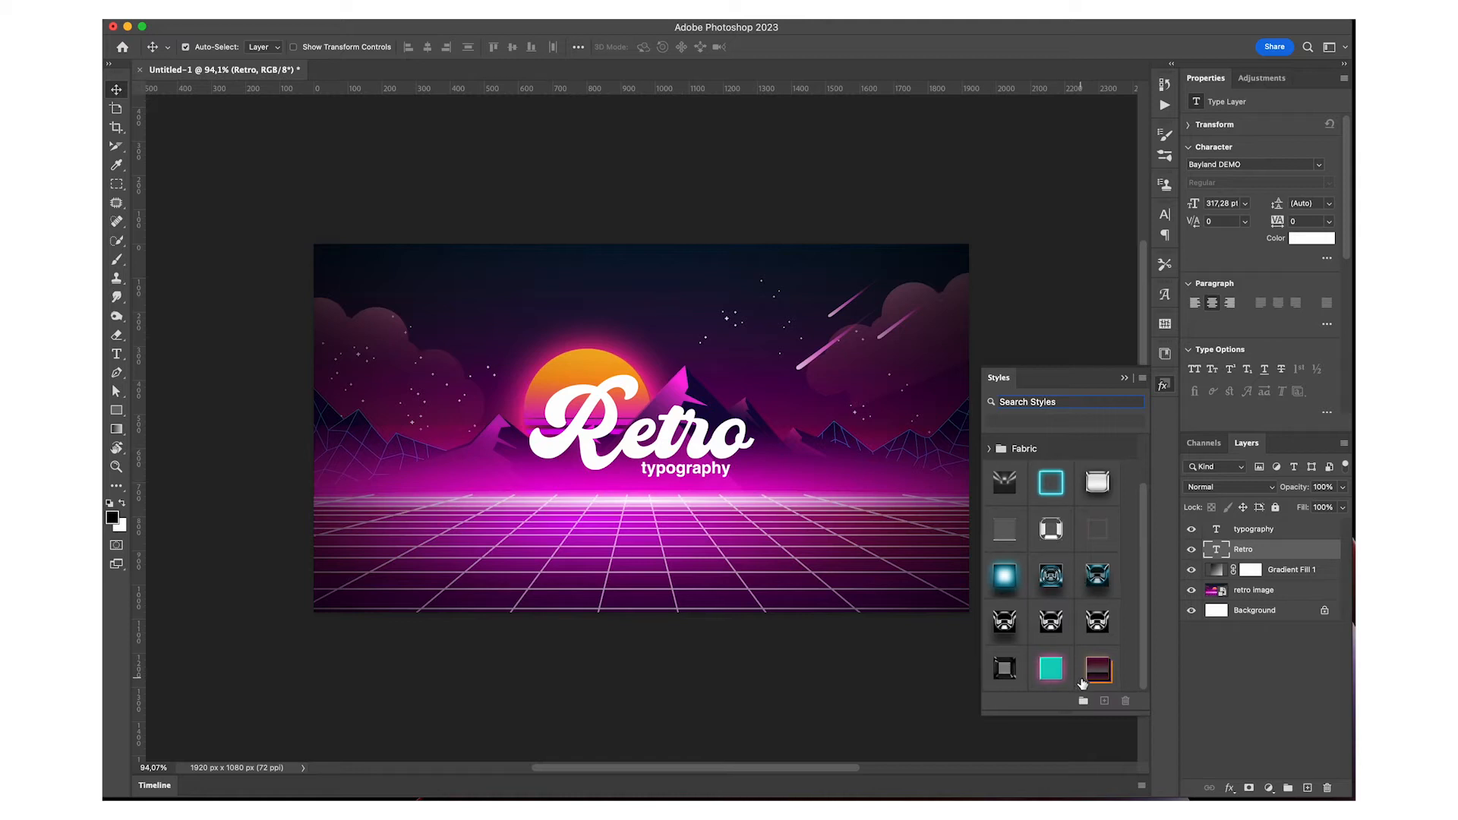
pyautogui.click(1098, 671)
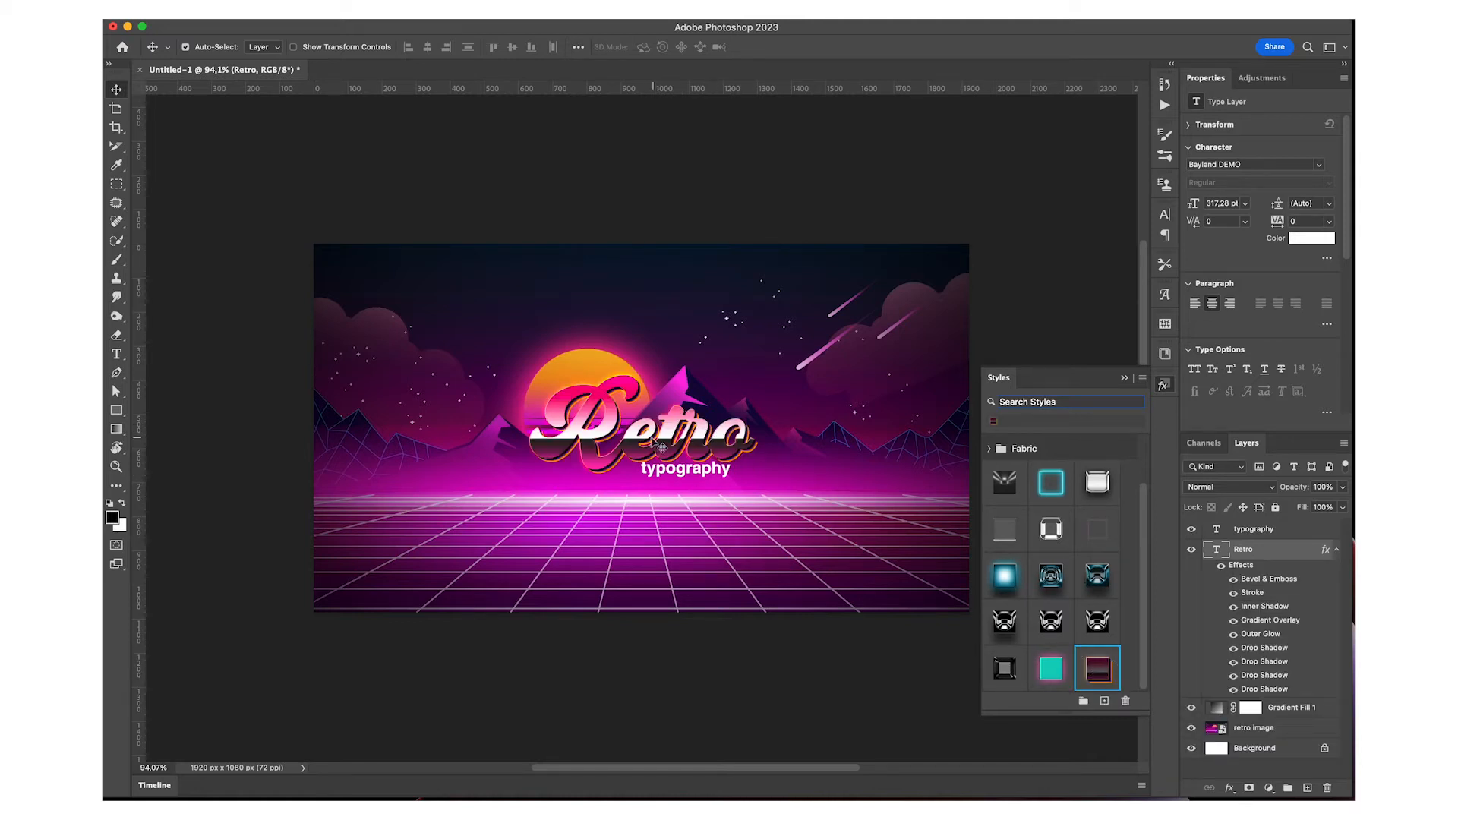
pyautogui.click(1125, 379)
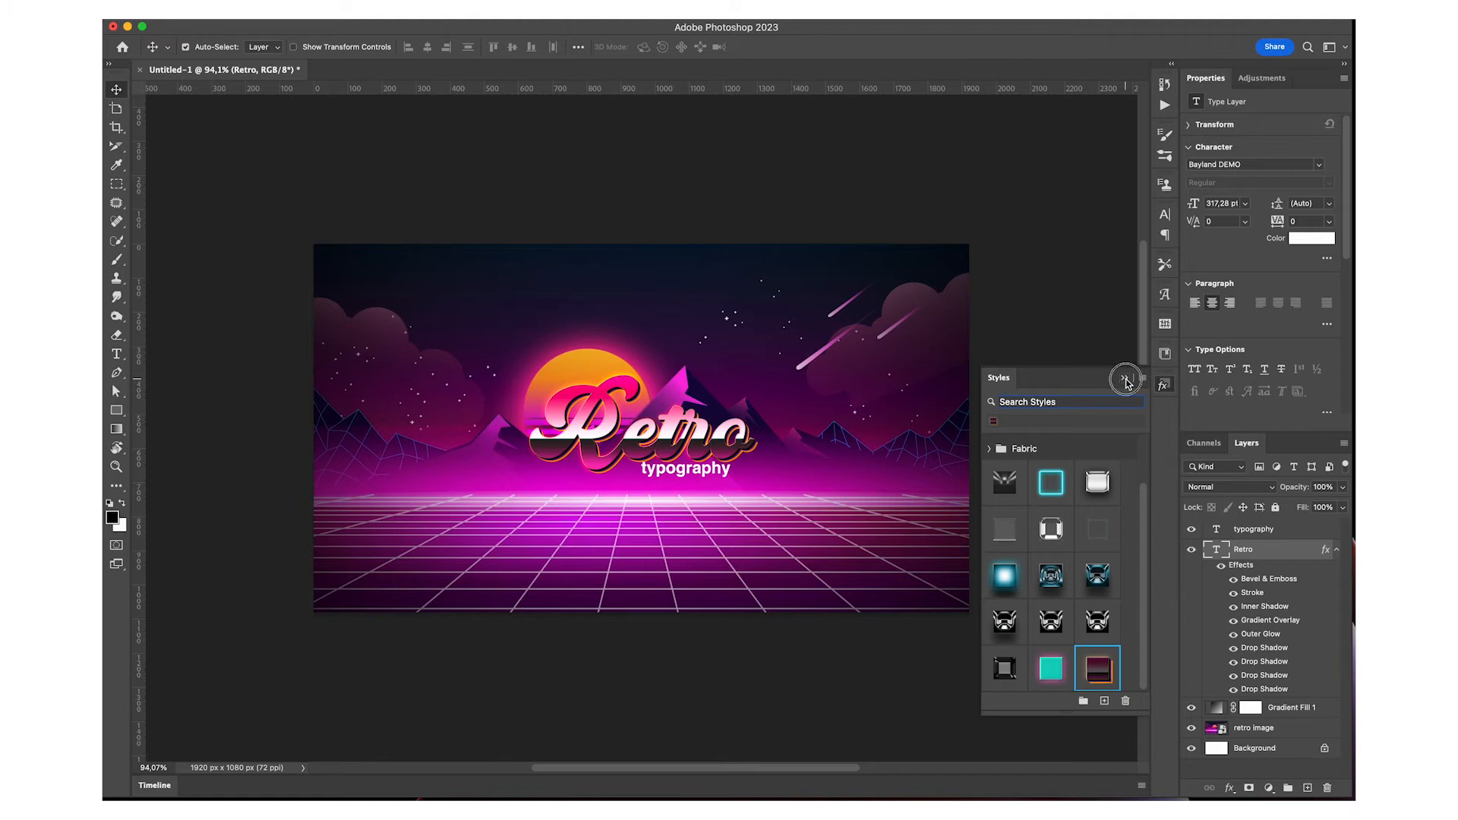
# Apply the saved solid turquoise style to the typography text layer and collapse the effects lists of both text layers
pyautogui.click(1279, 530)
pyautogui.click(1163, 384)
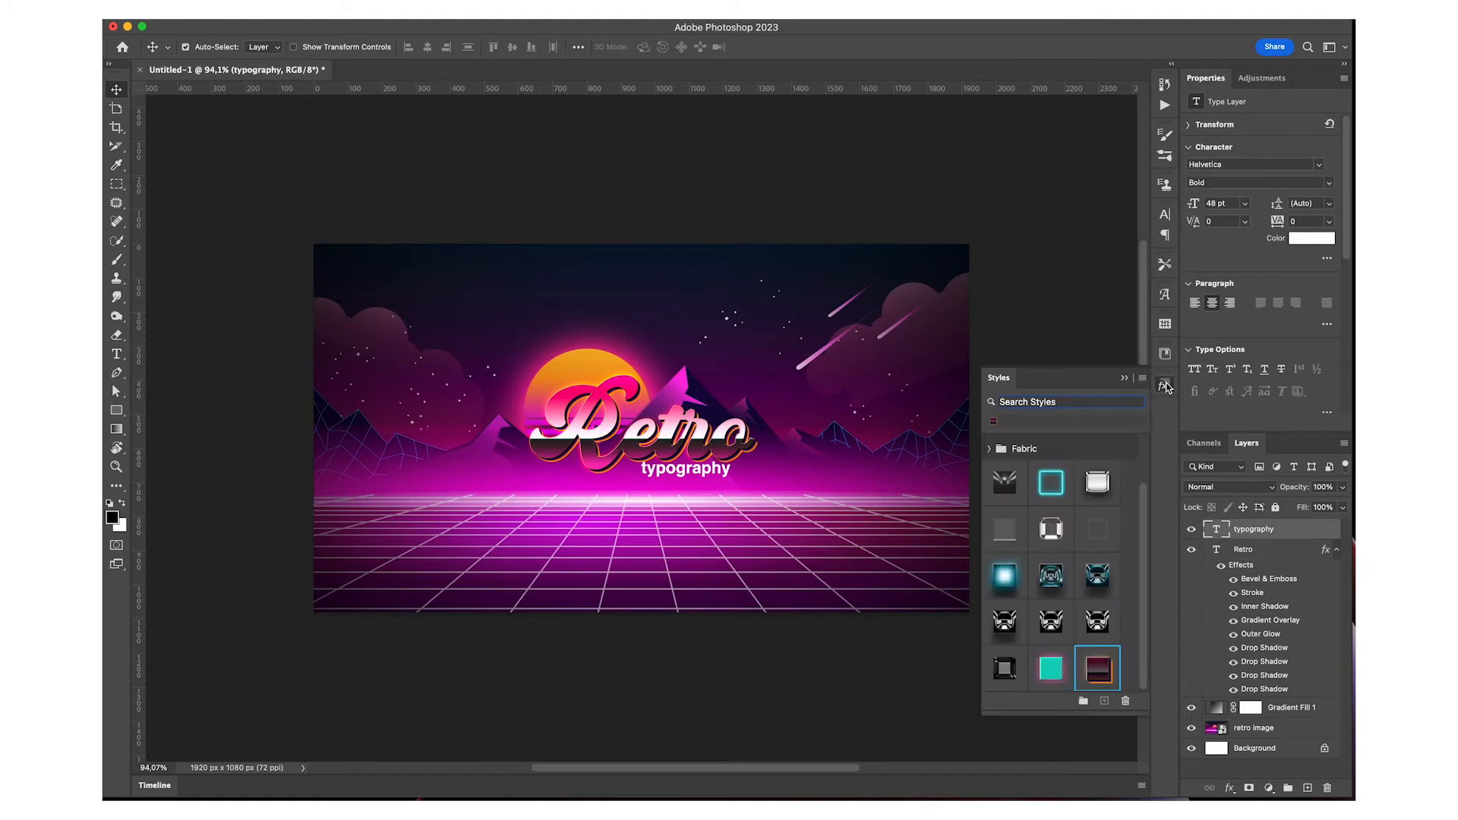
pyautogui.click(1051, 669)
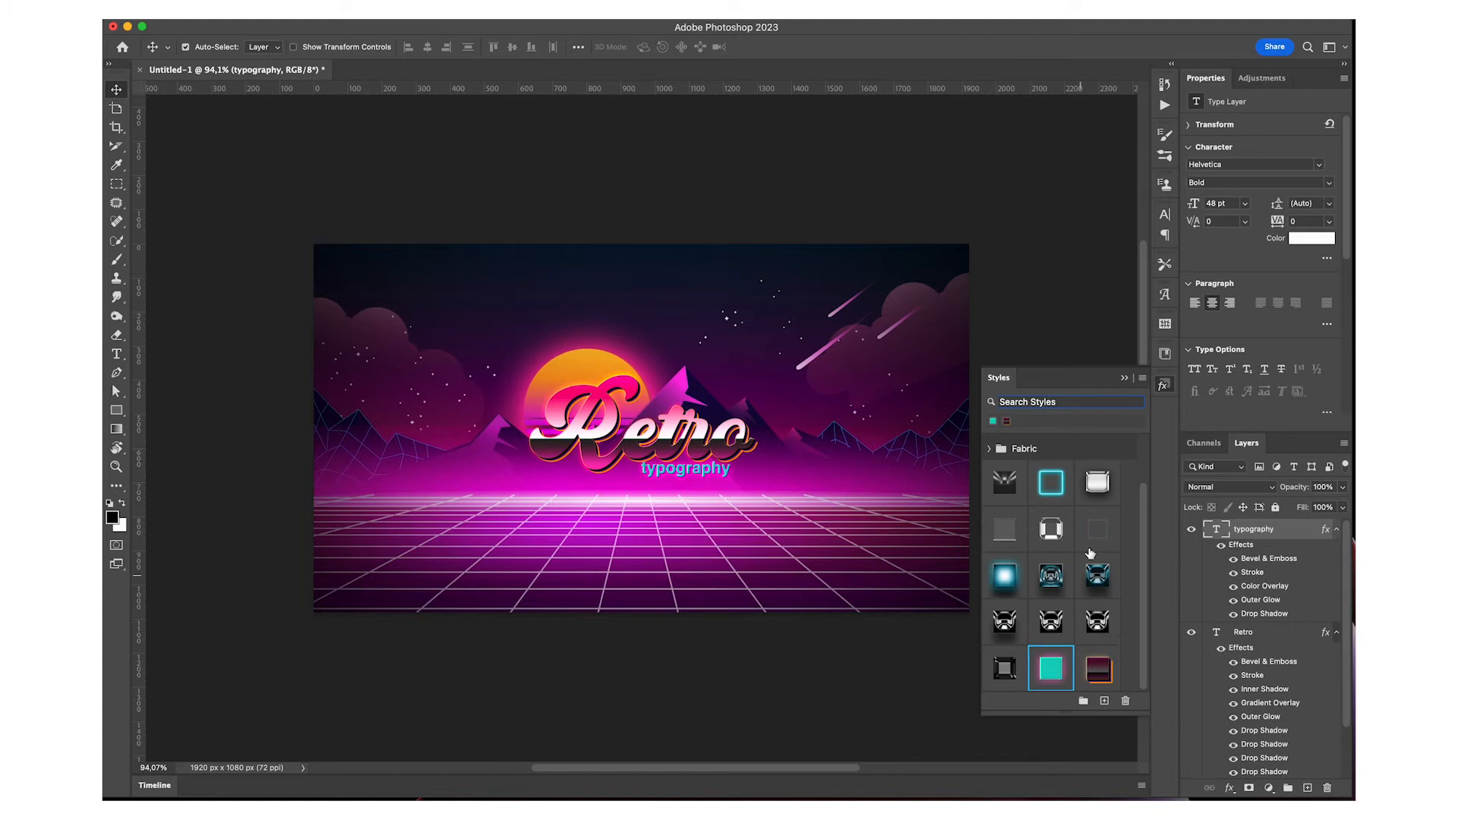
pyautogui.click(1127, 381)
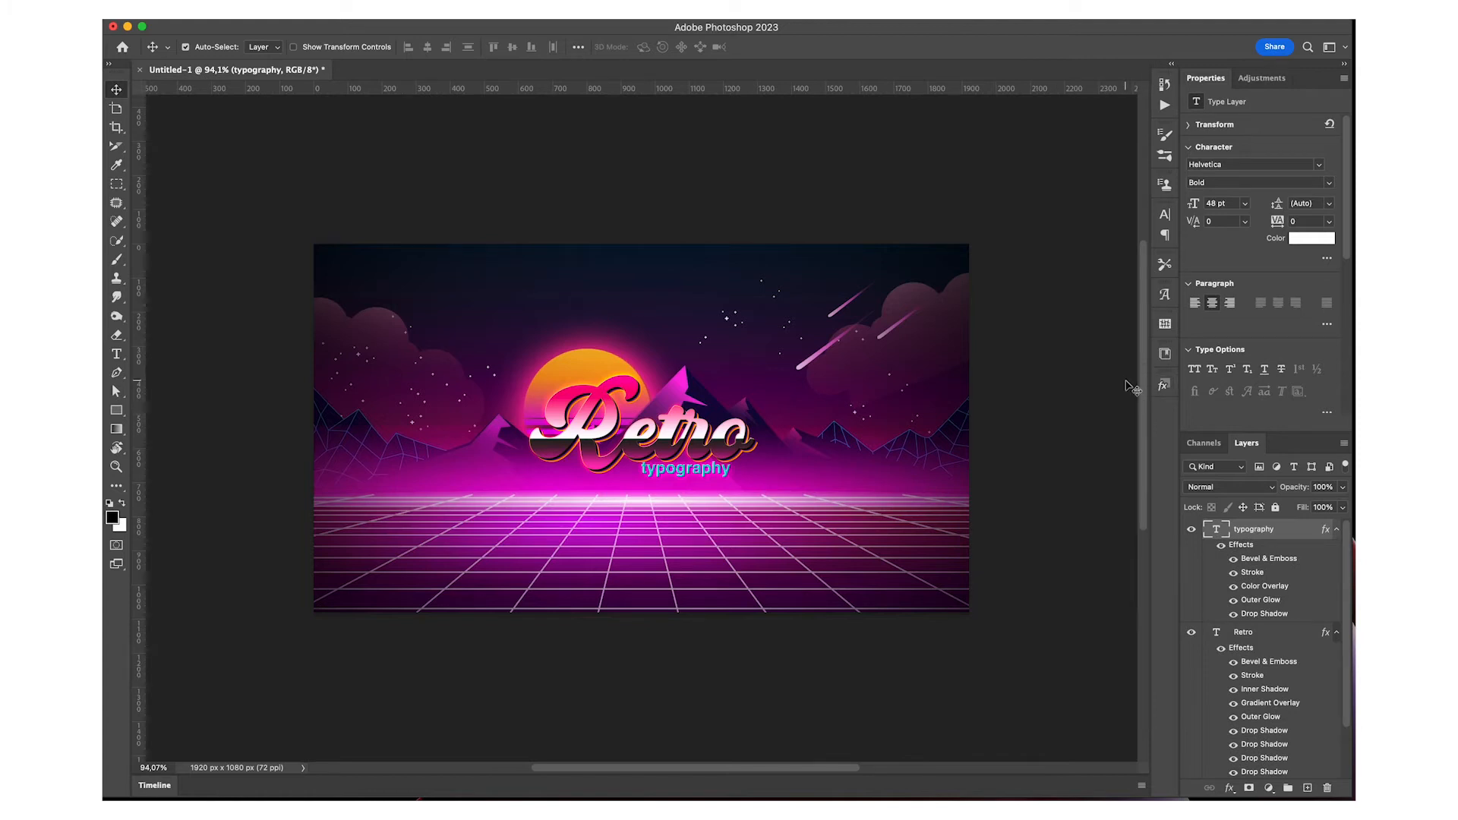
pyautogui.click(1336, 529)
pyautogui.click(1336, 550)
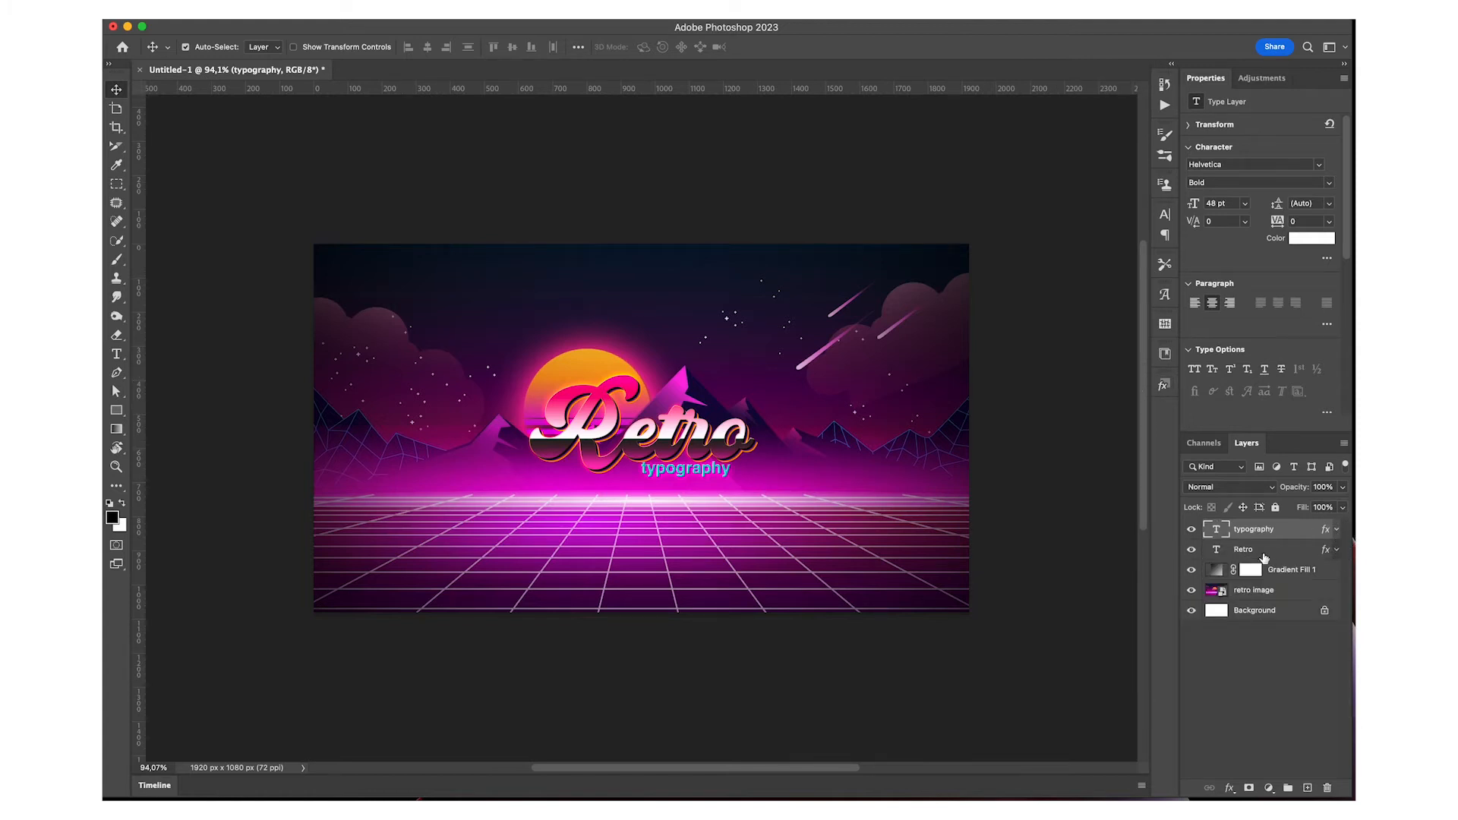
# Examine the Retro layer's Bevel & Emboss, Contour, Stroke, Inner Shadow and Gradient Overlay settings
pyautogui.click(1263, 556)
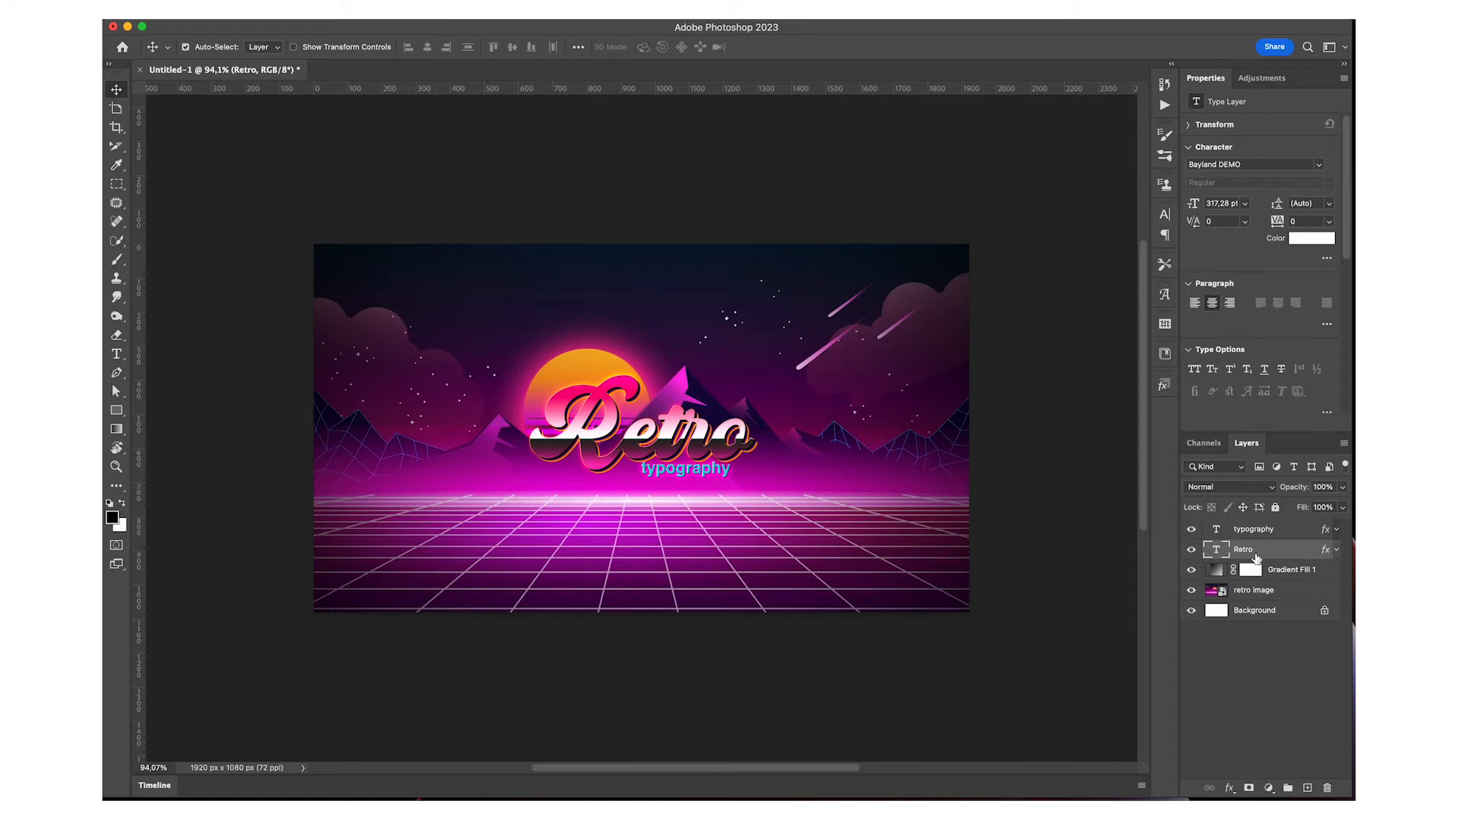
pyautogui.doubleClick(1289, 551)
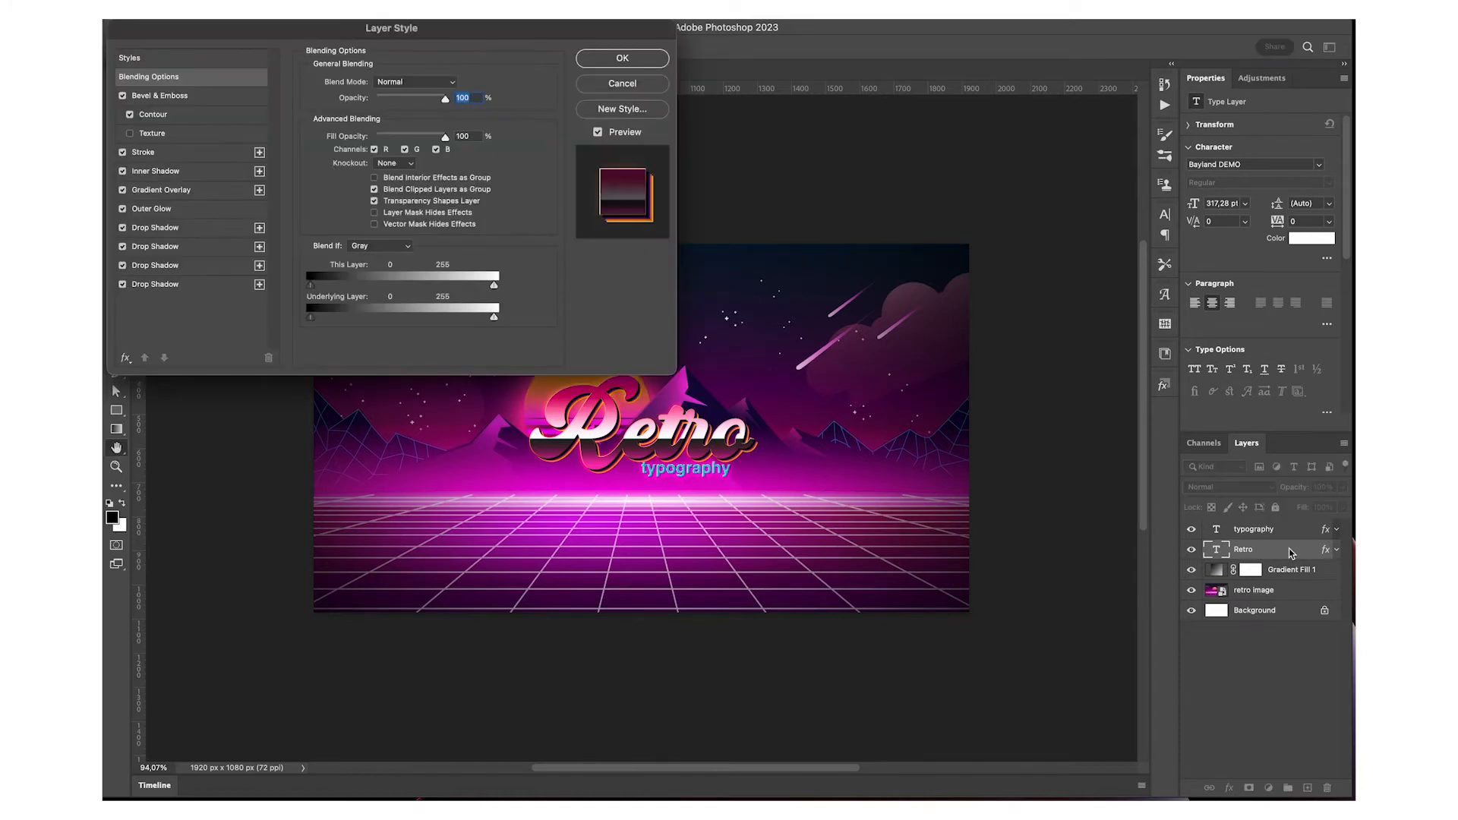
pyautogui.moveTo(294, 27); pyautogui.dragTo(371, 63)
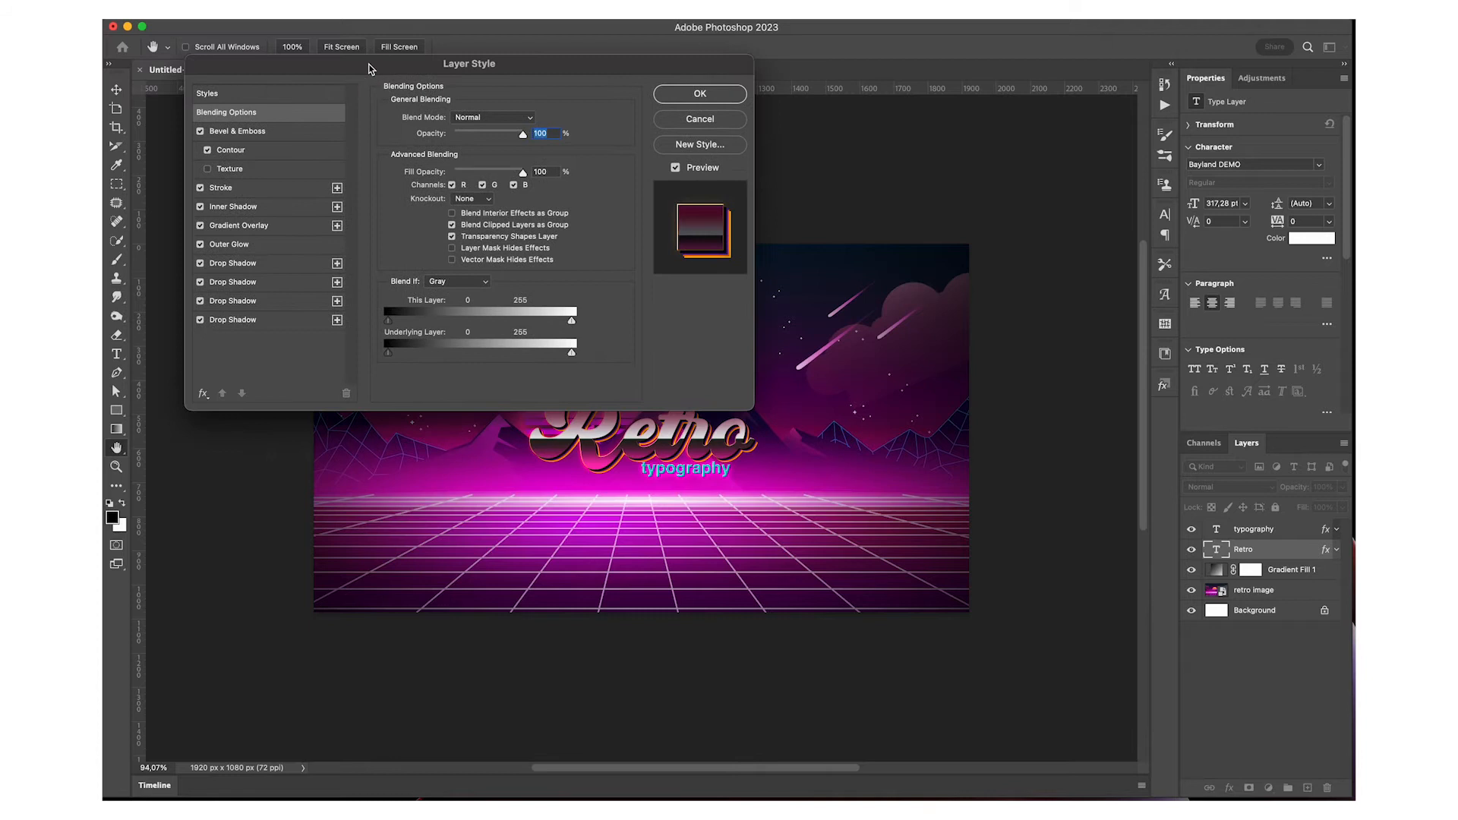
pyautogui.click(254, 133)
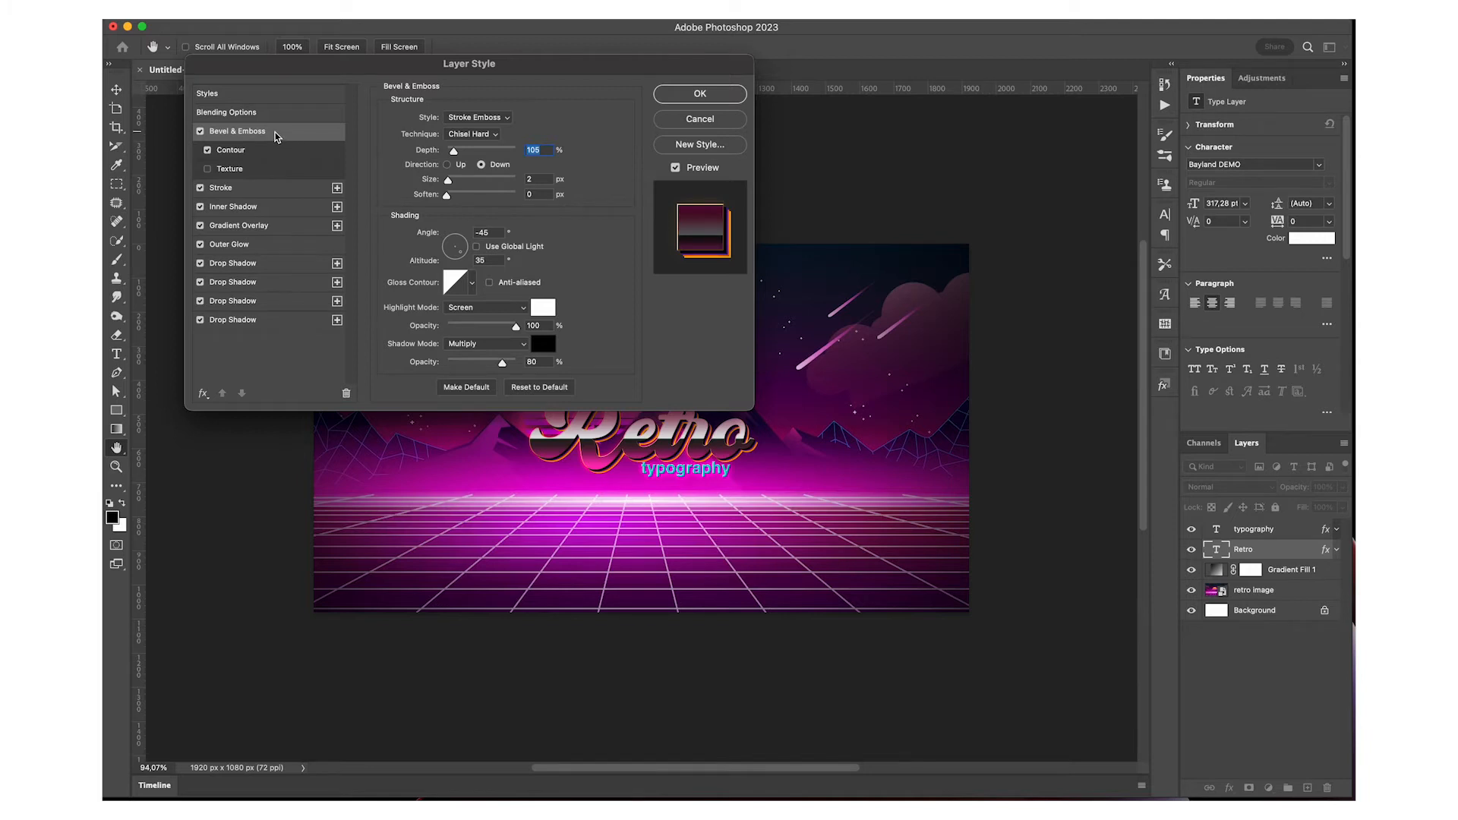
pyautogui.click(264, 150)
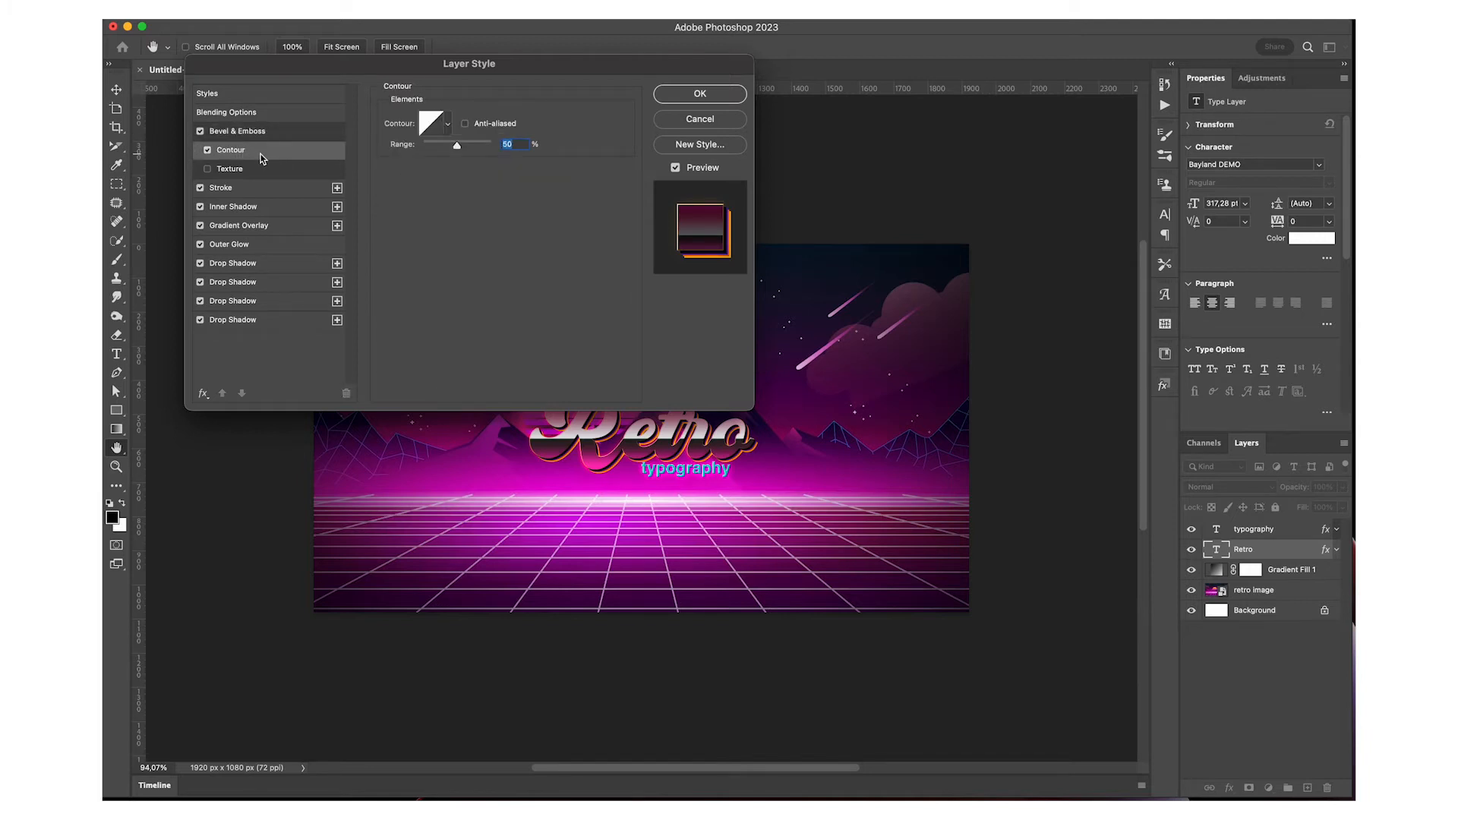
pyautogui.click(250, 187)
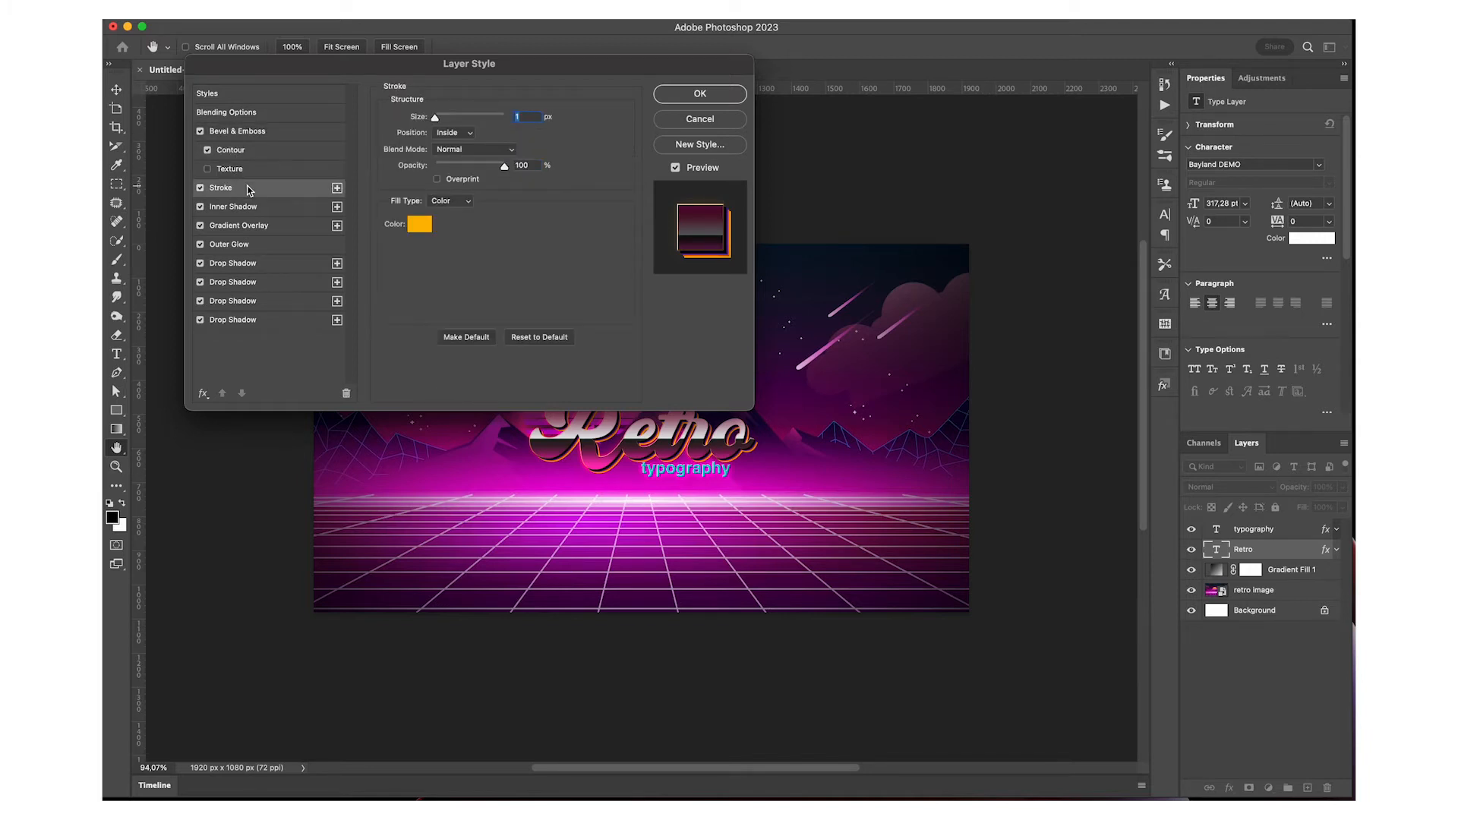
pyautogui.click(273, 213)
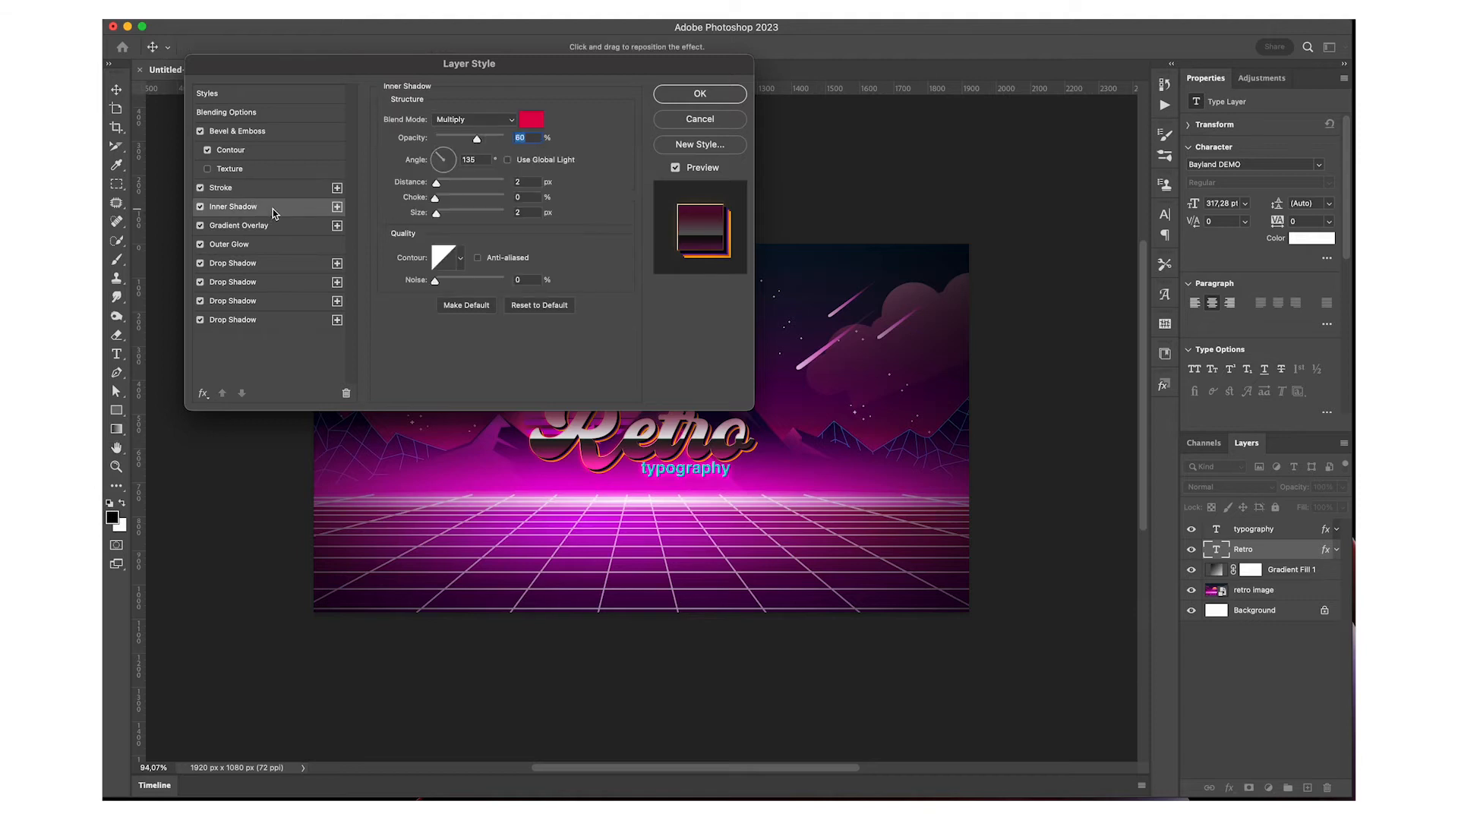
pyautogui.click(282, 231)
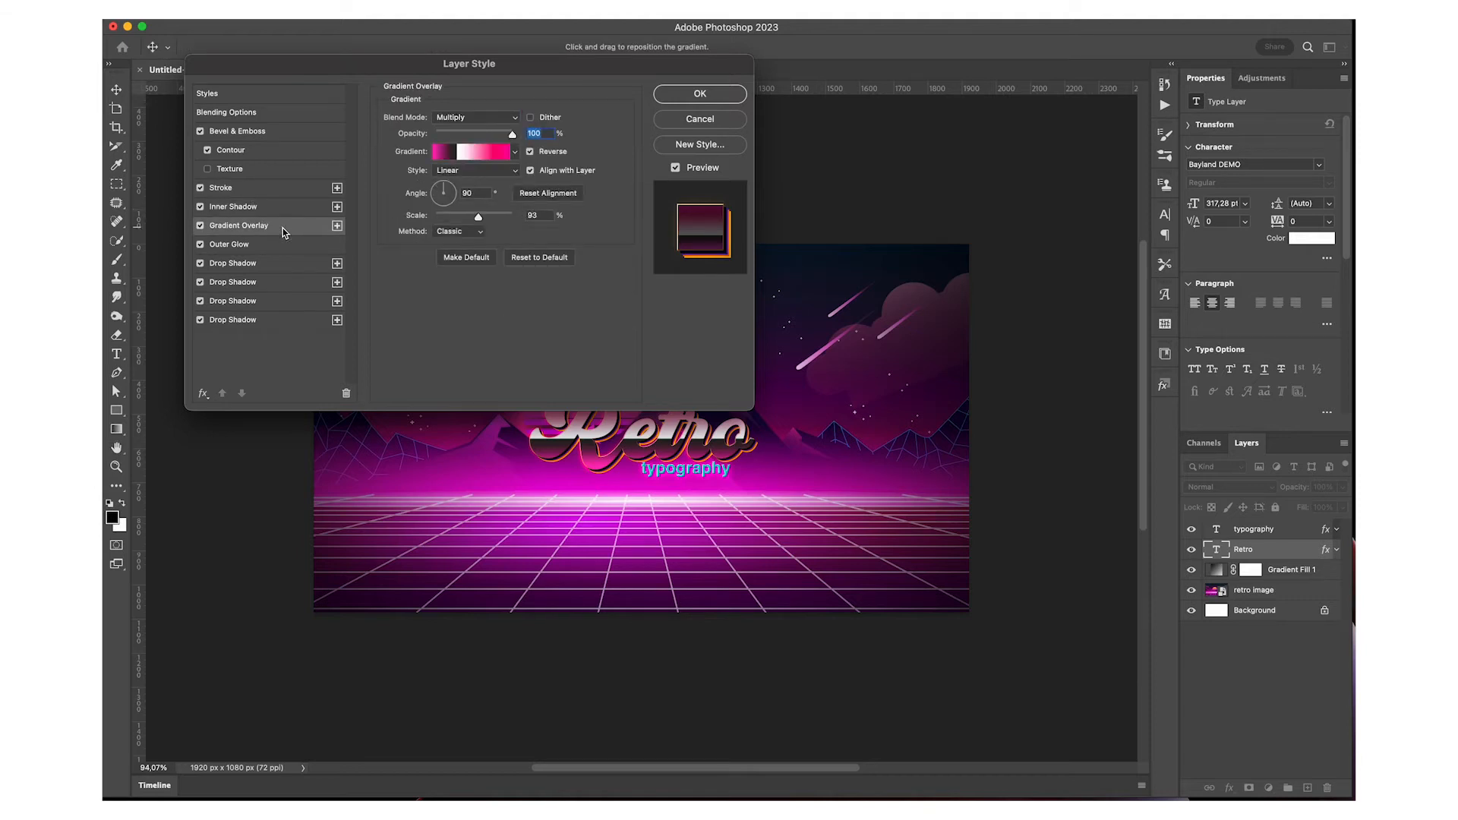
# Try recoloring the three pink stops of the Retro gradient overlay to blue, and discard the gradient edits
pyautogui.click(455, 158)
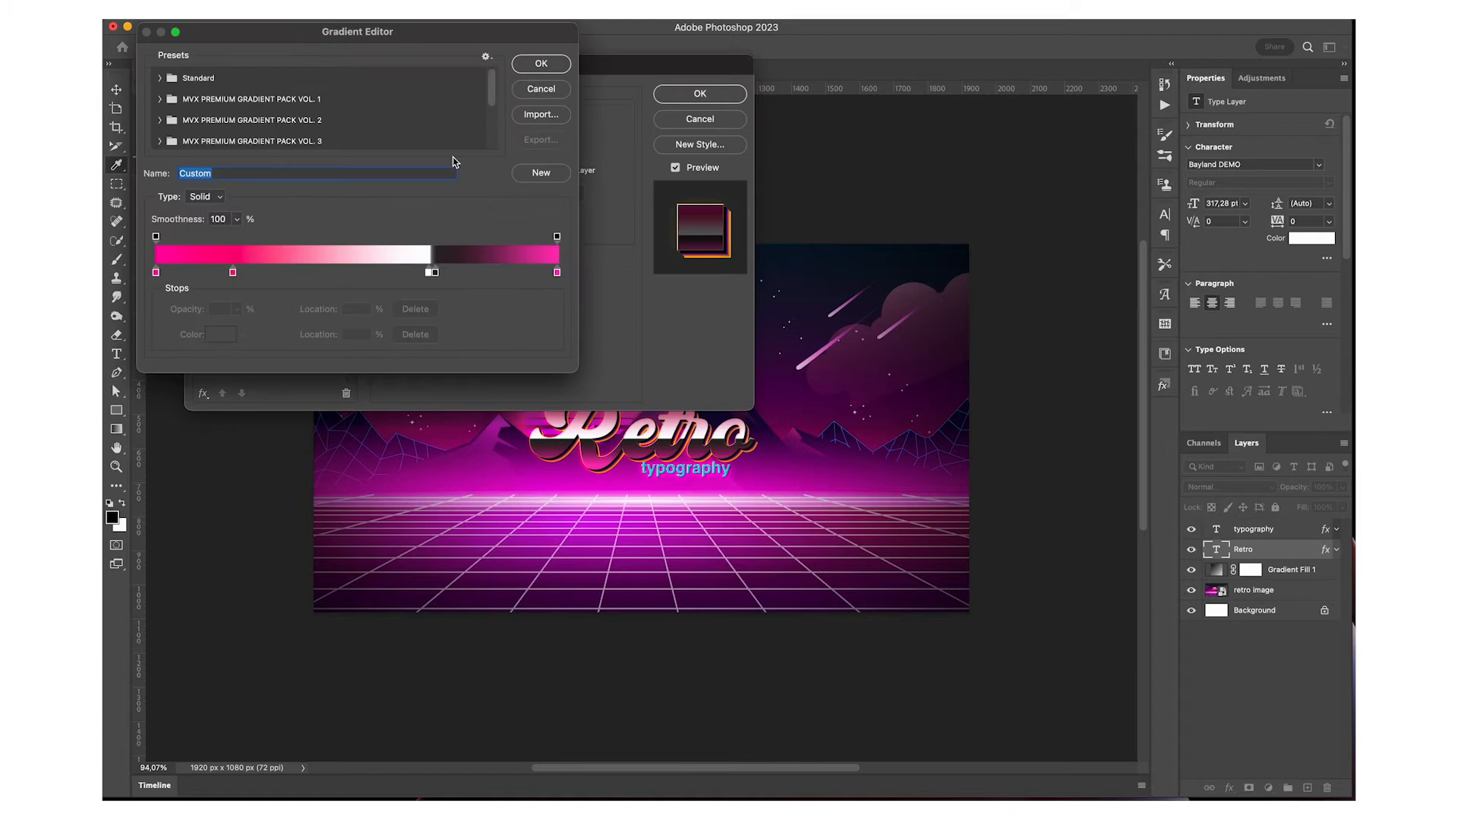
pyautogui.moveTo(430, 272)
pyautogui.mouseDown()
pyautogui.moveTo(357, 274)
pyautogui.moveTo(429, 273)
pyautogui.mouseUp()
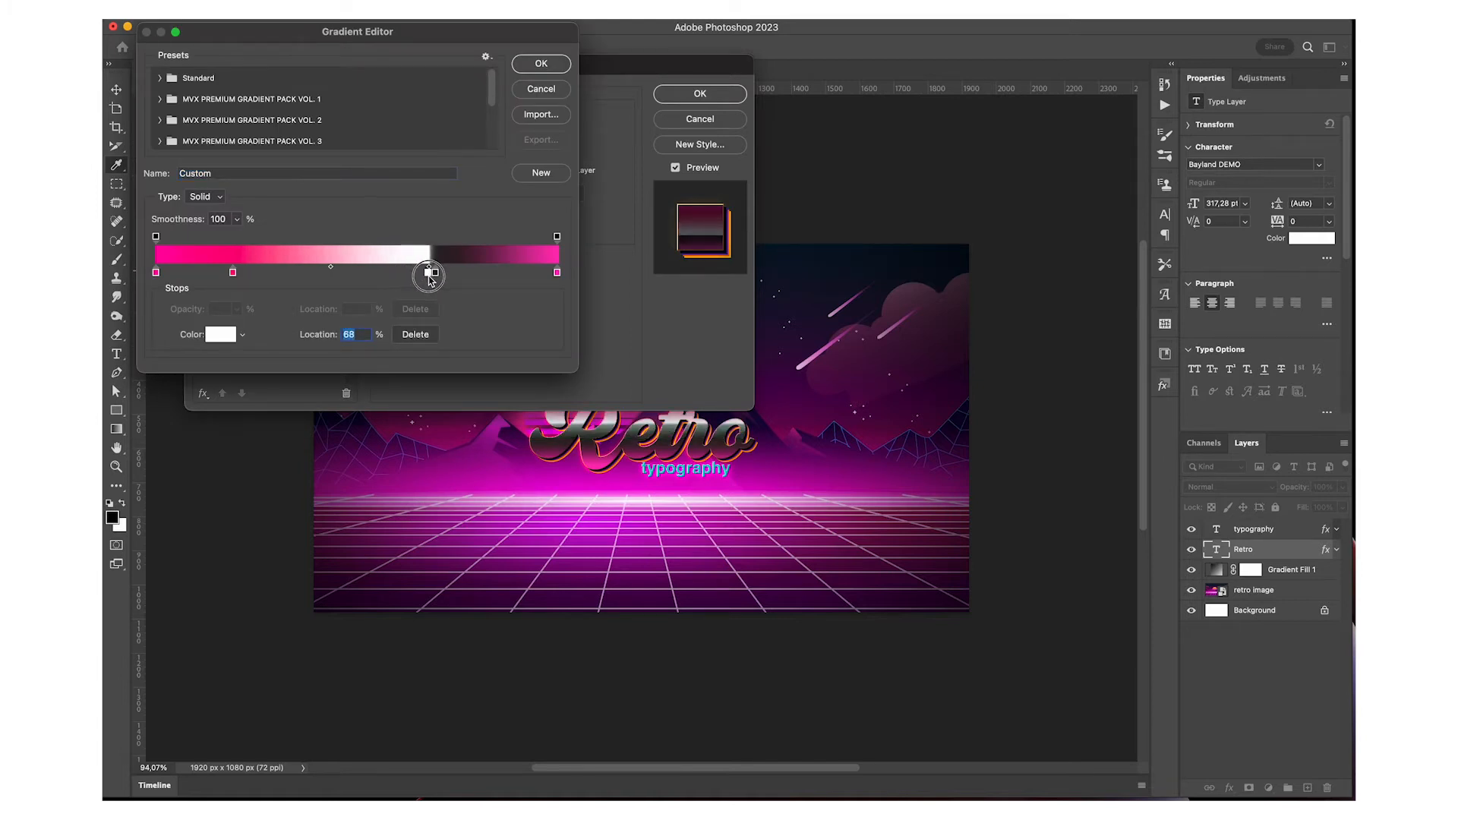
pyautogui.doubleClick(558, 273)
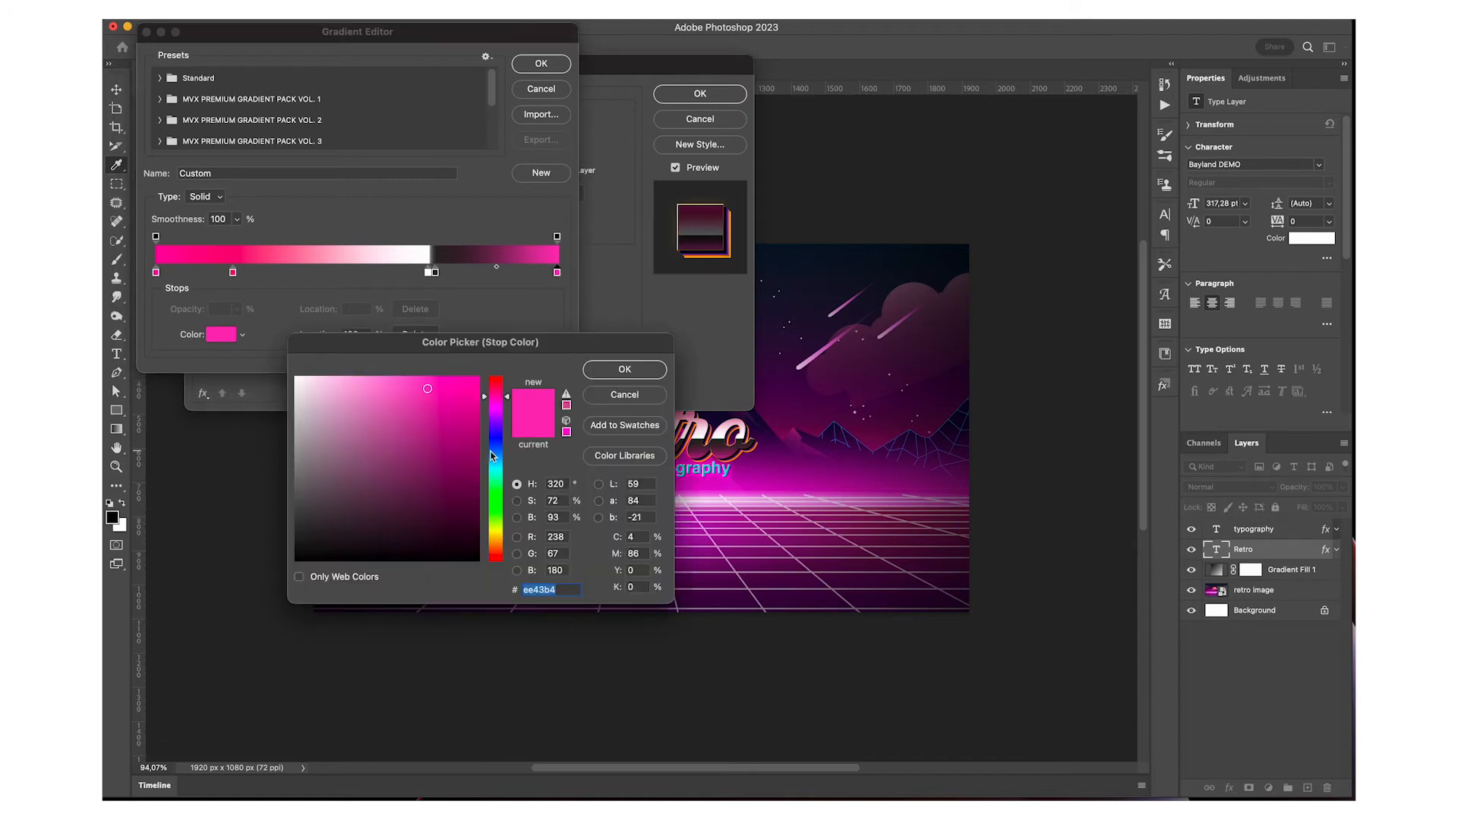
pyautogui.click(494, 450)
pyautogui.click(624, 369)
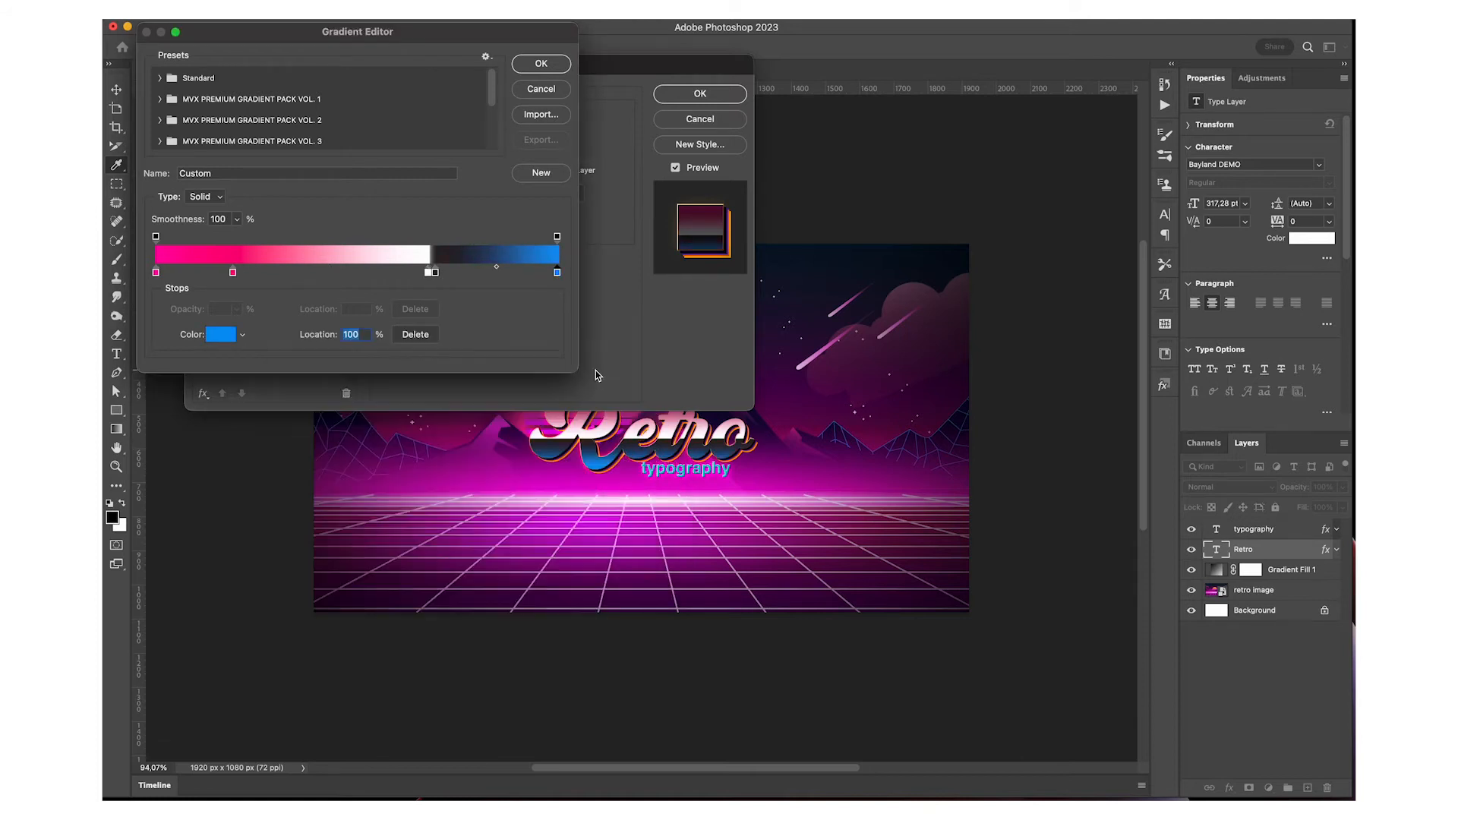
pyautogui.doubleClick(232, 272)
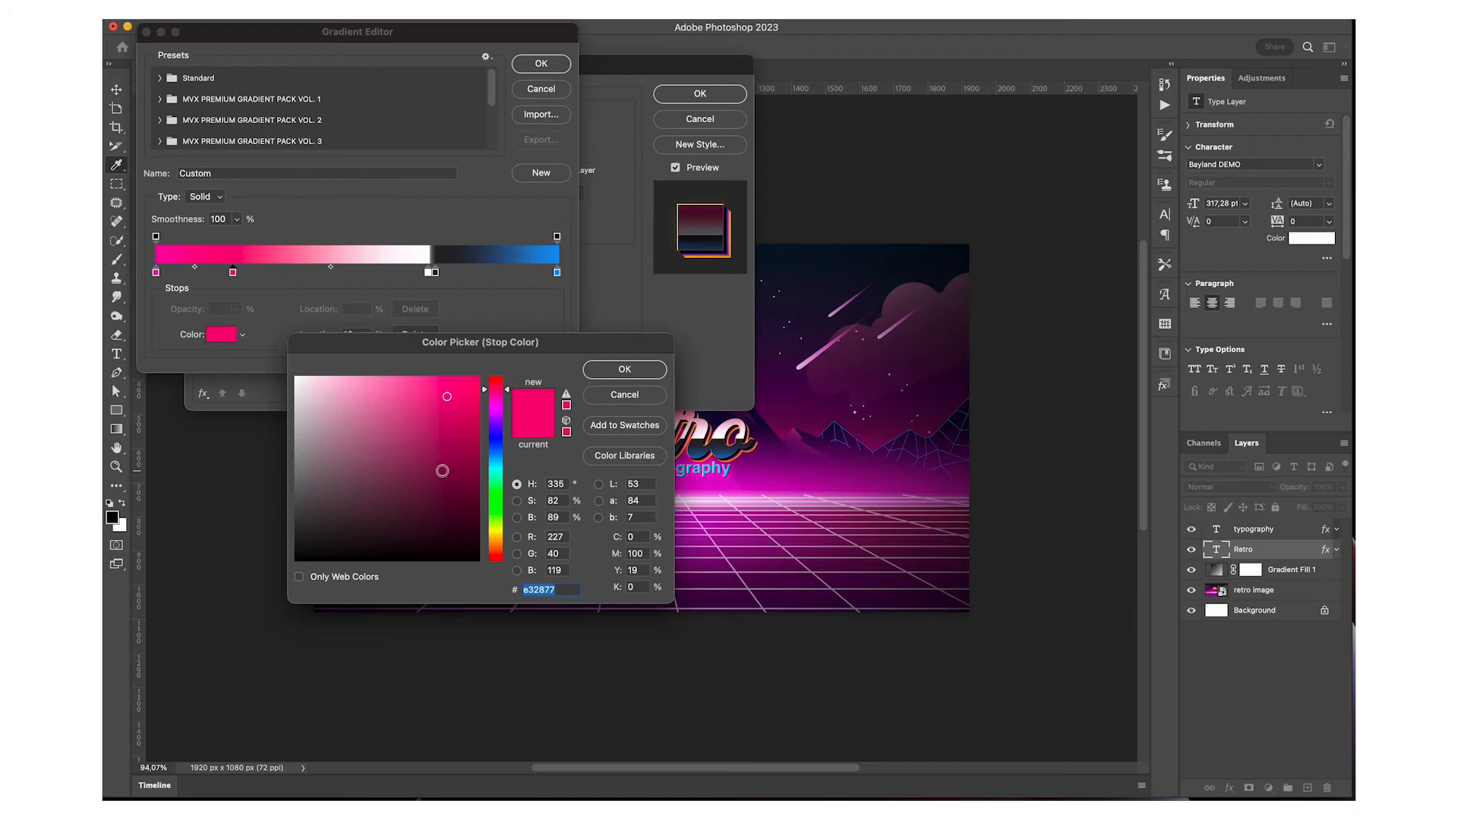
pyautogui.click(498, 450)
pyautogui.click(625, 369)
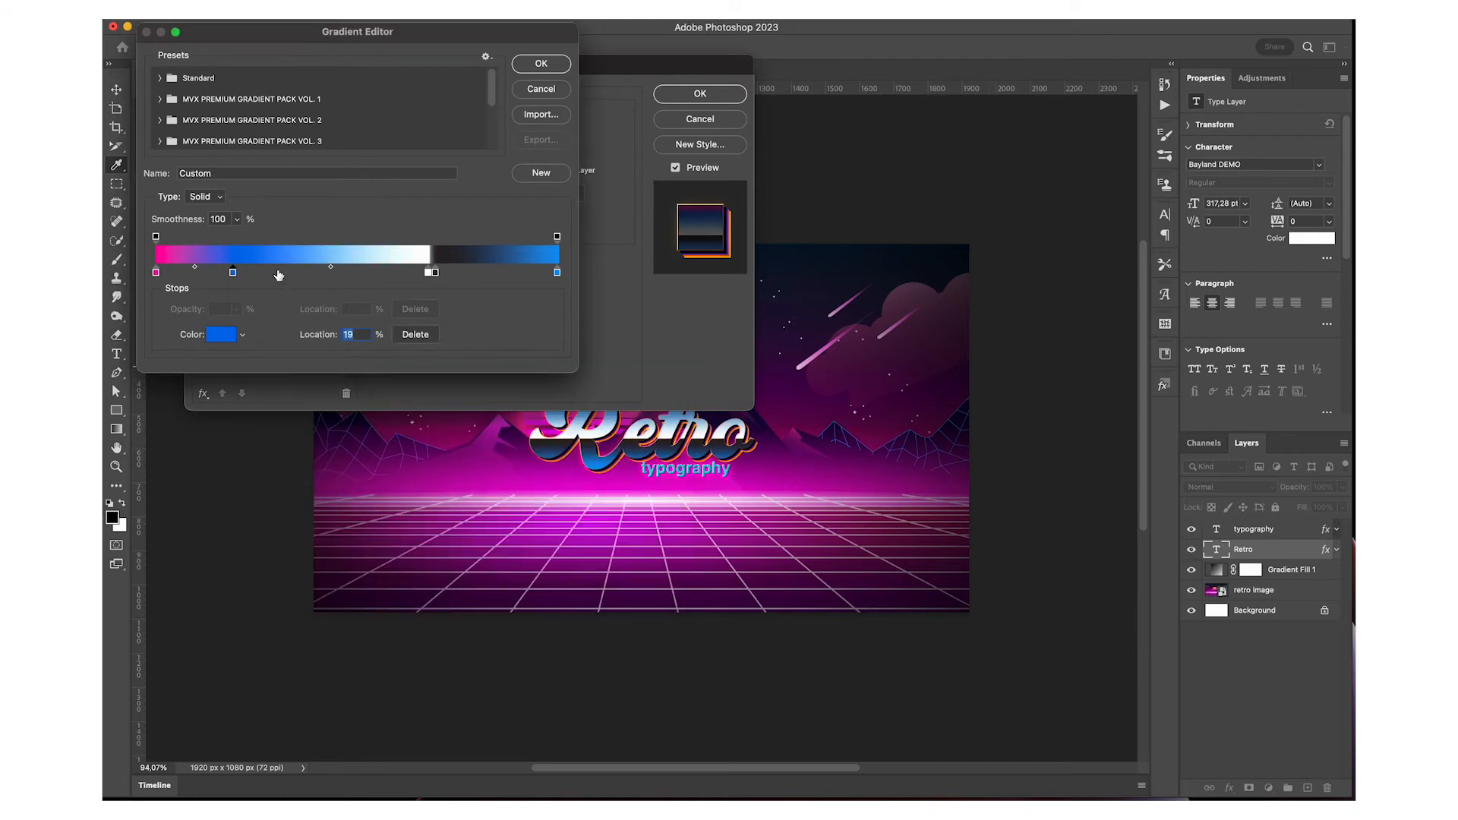
pyautogui.click(156, 272)
pyautogui.doubleClick(156, 272)
pyautogui.click(495, 454)
pyautogui.click(635, 375)
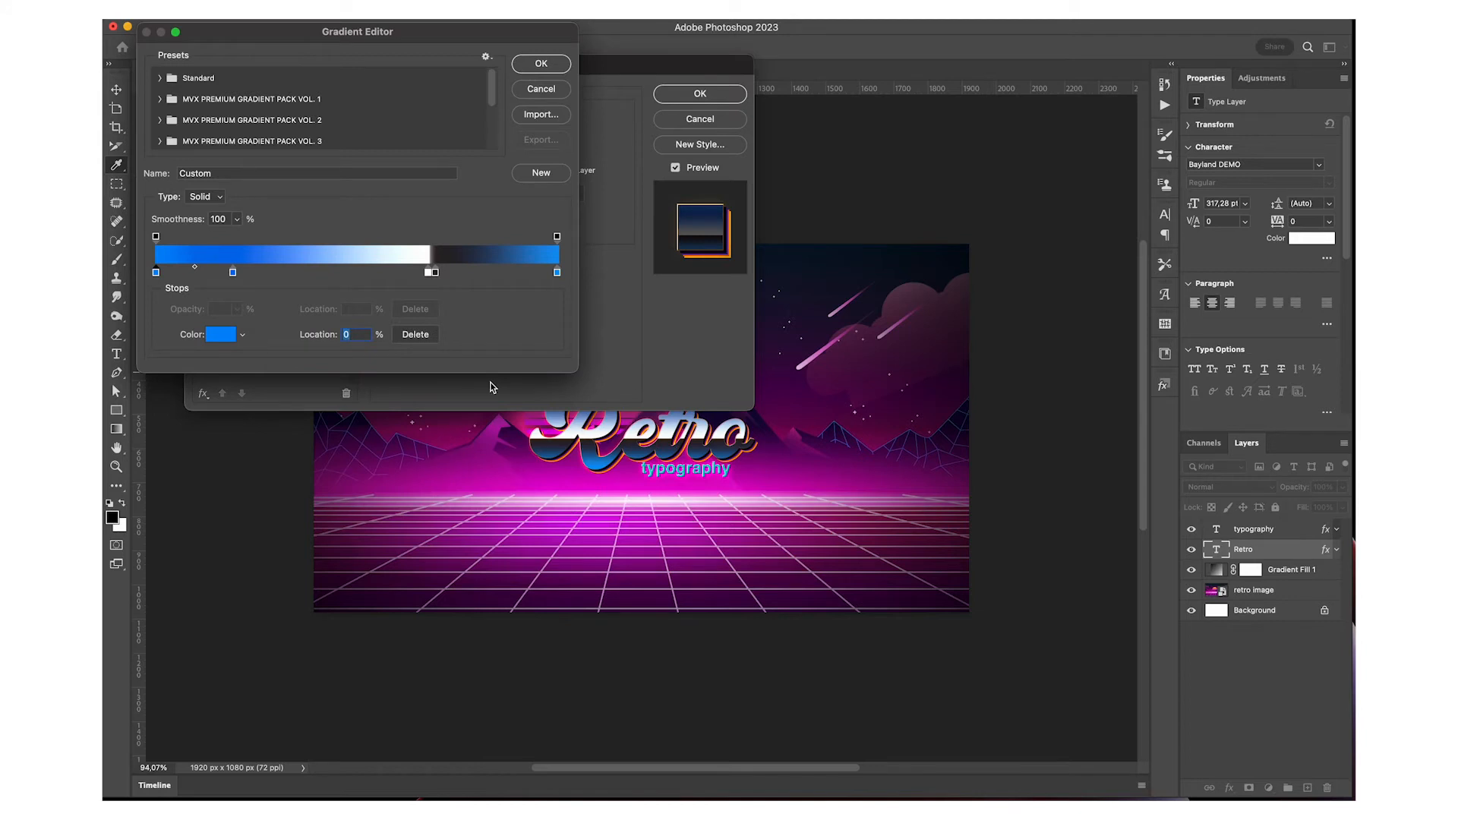
pyautogui.click(543, 89)
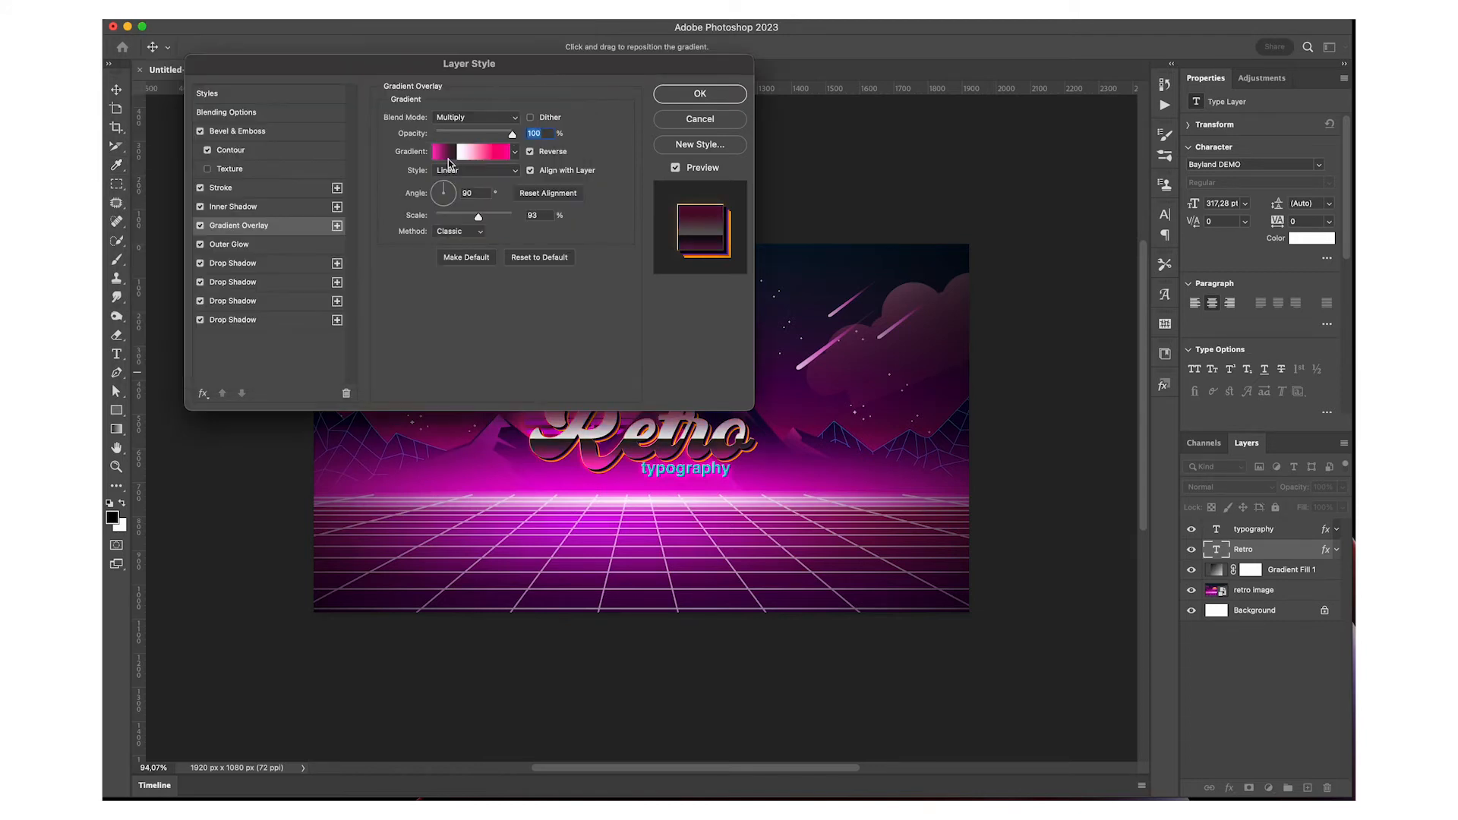
# Examine the Retro layer's Outer Glow settings and each of its four Drop Shadow effects
pyautogui.click(254, 251)
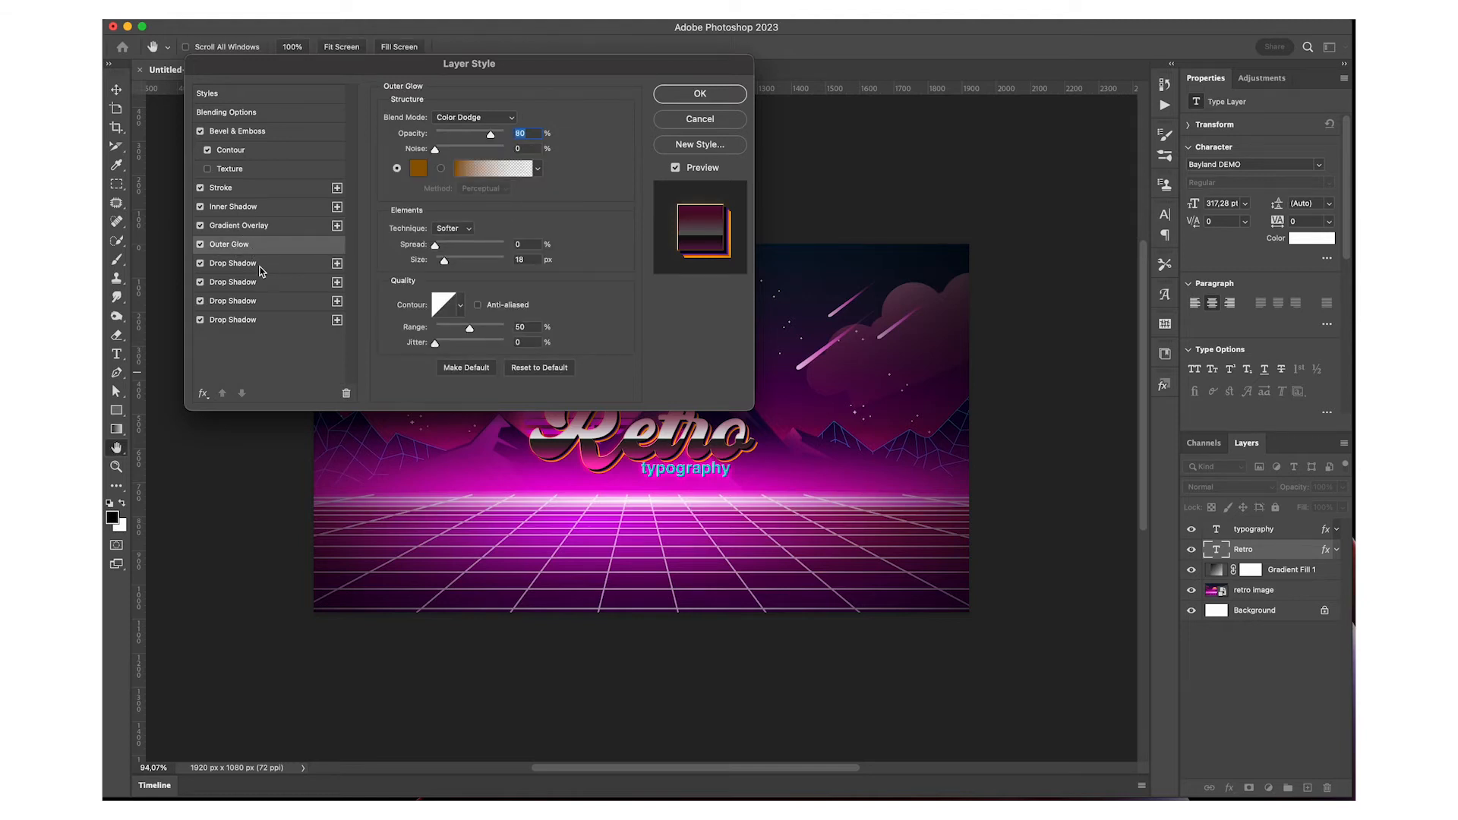
pyautogui.click(265, 270)
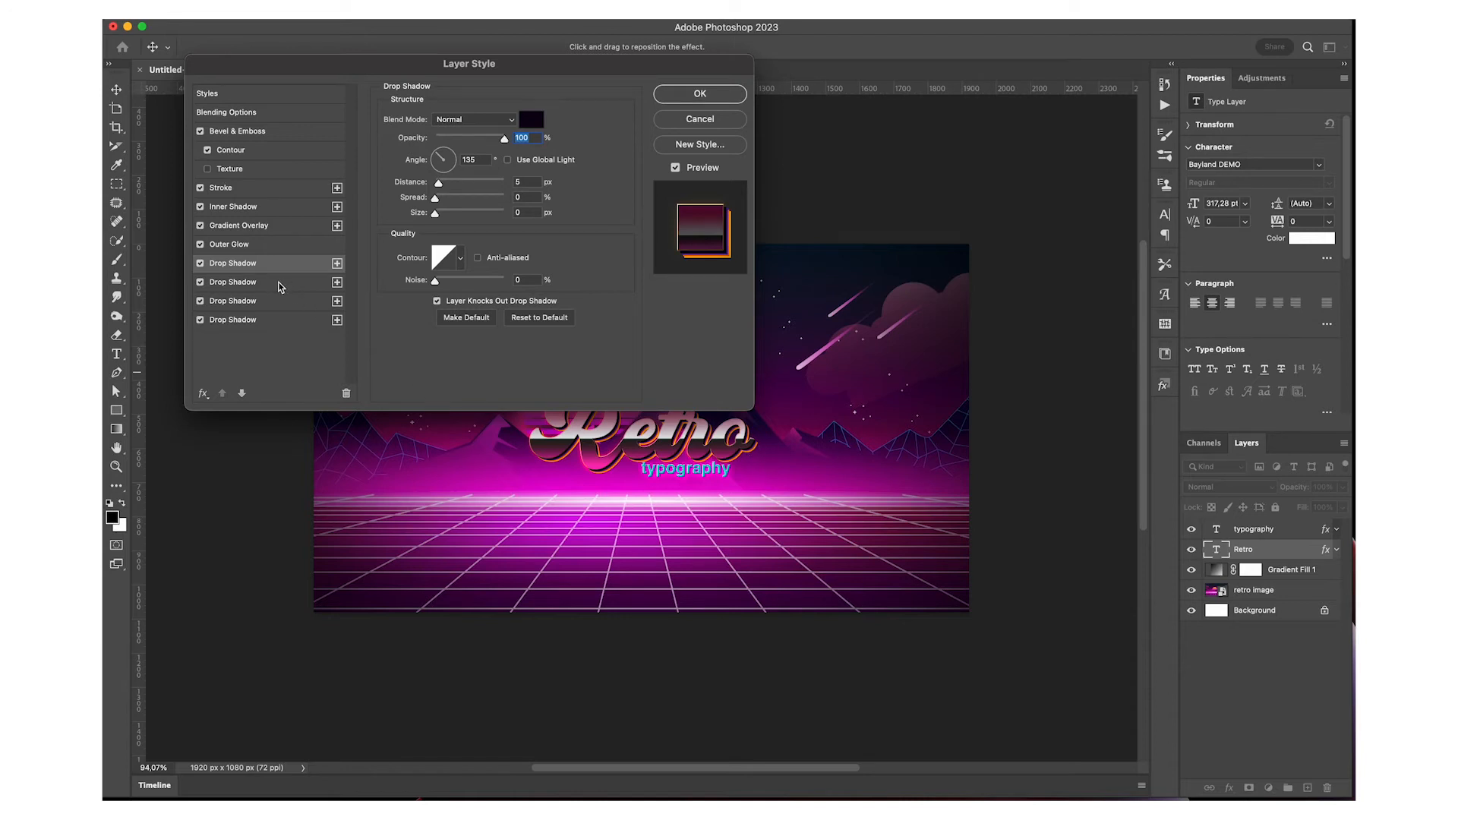
pyautogui.click(279, 287)
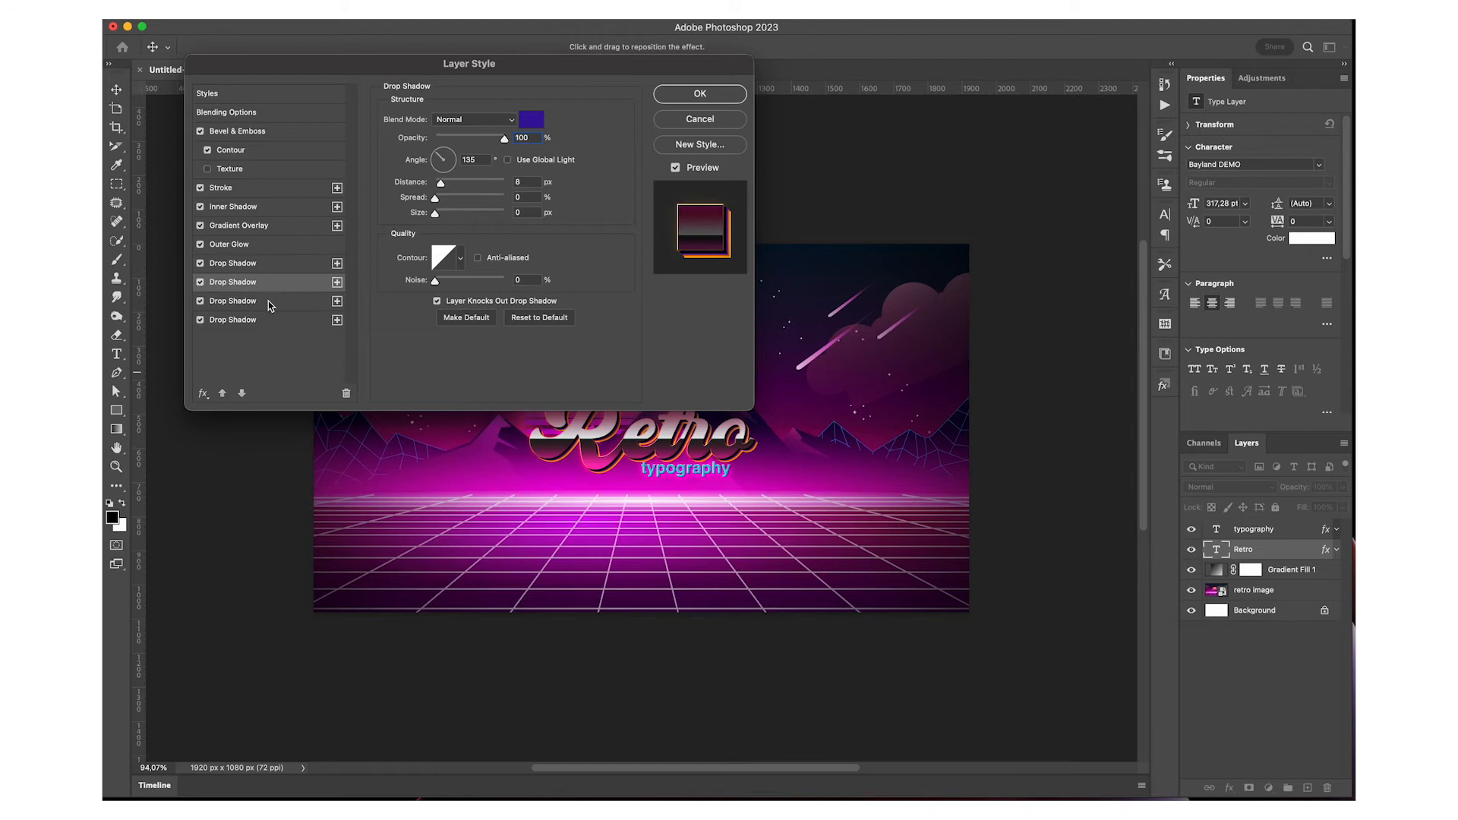
pyautogui.click(271, 304)
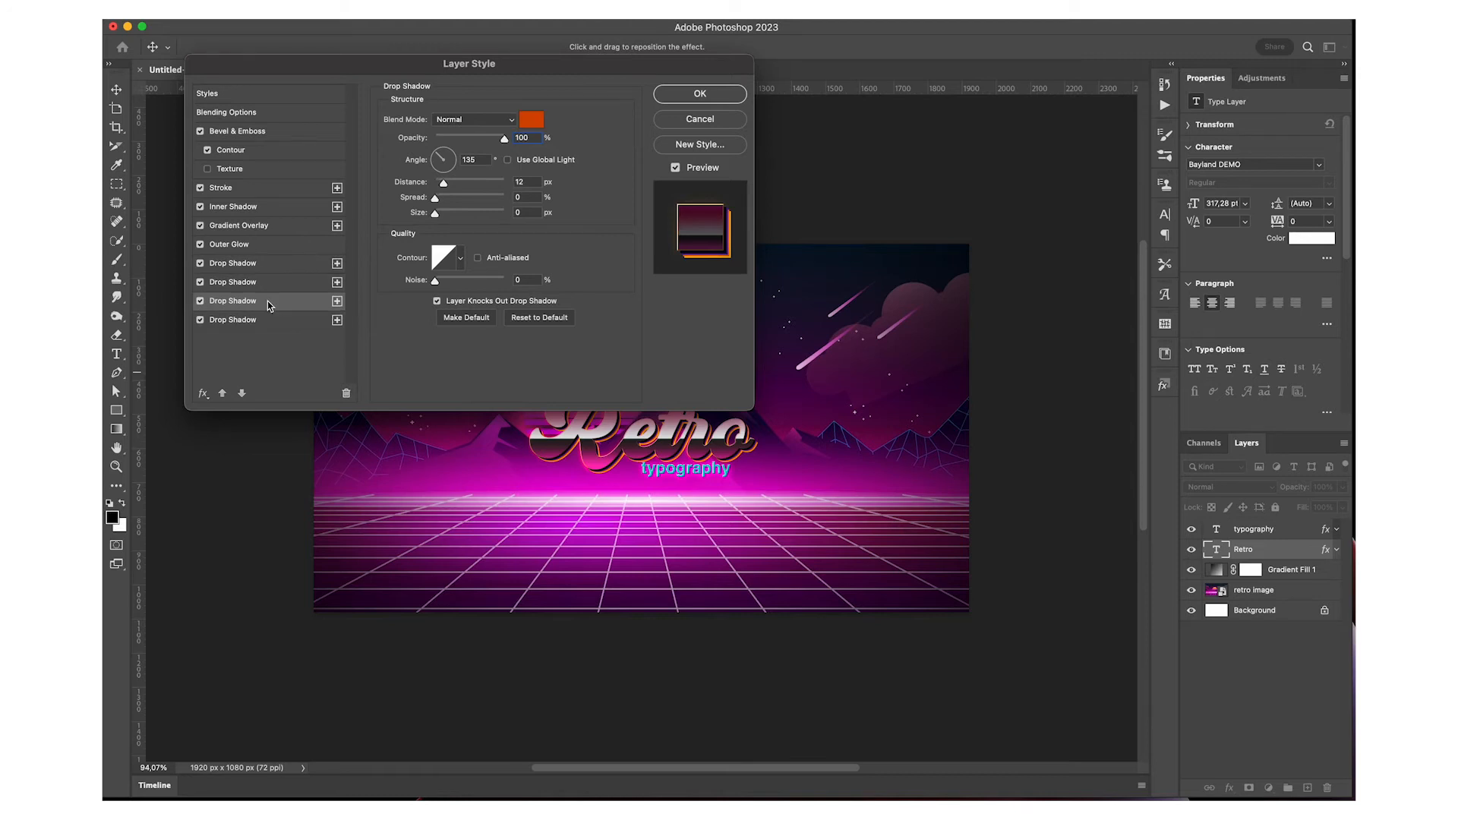
pyautogui.click(271, 325)
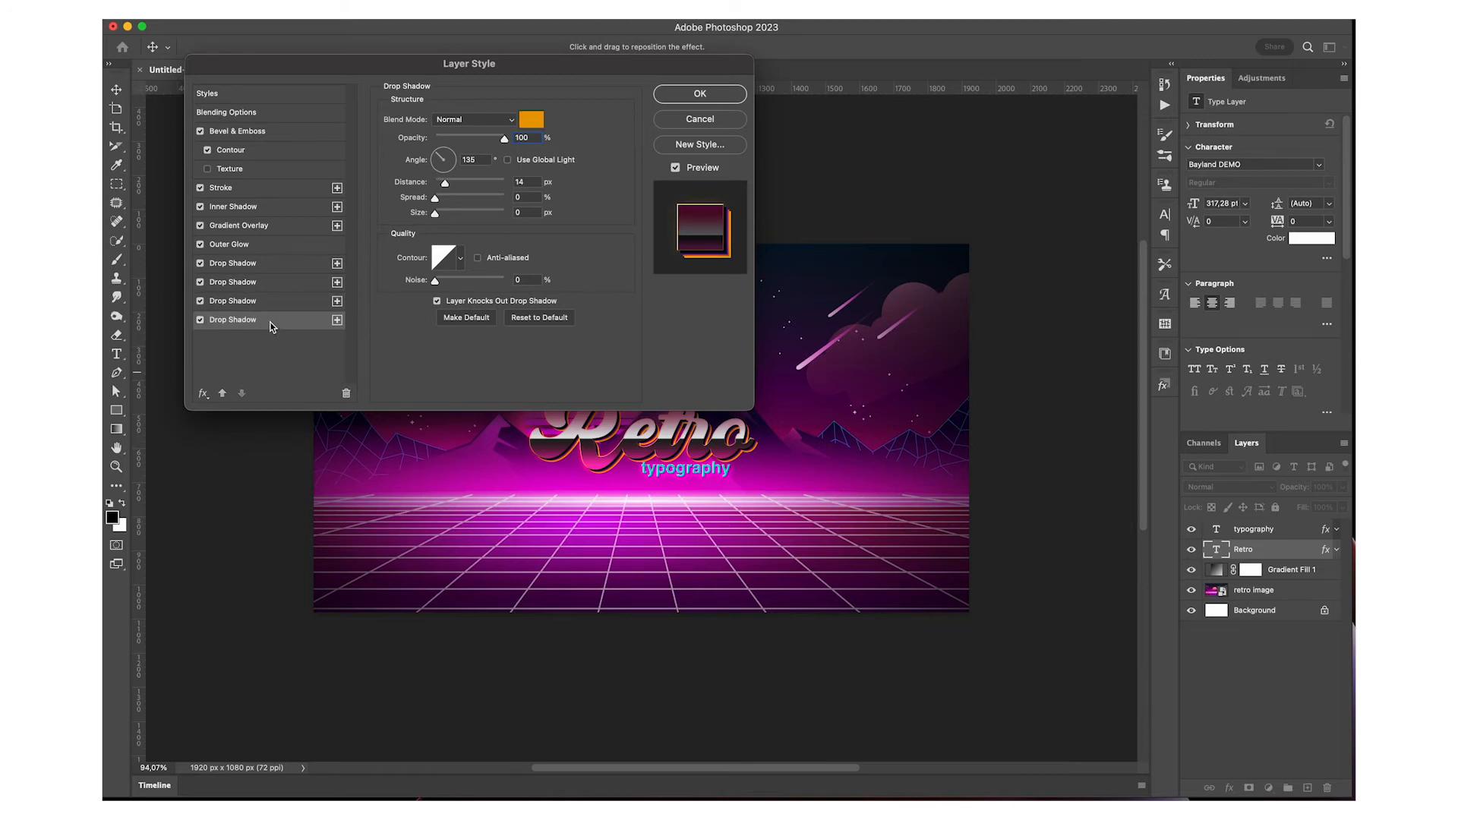
# Close the Retro layer's style settings and open the typography layer's style settings with the text kept in view
pyautogui.click(693, 93)
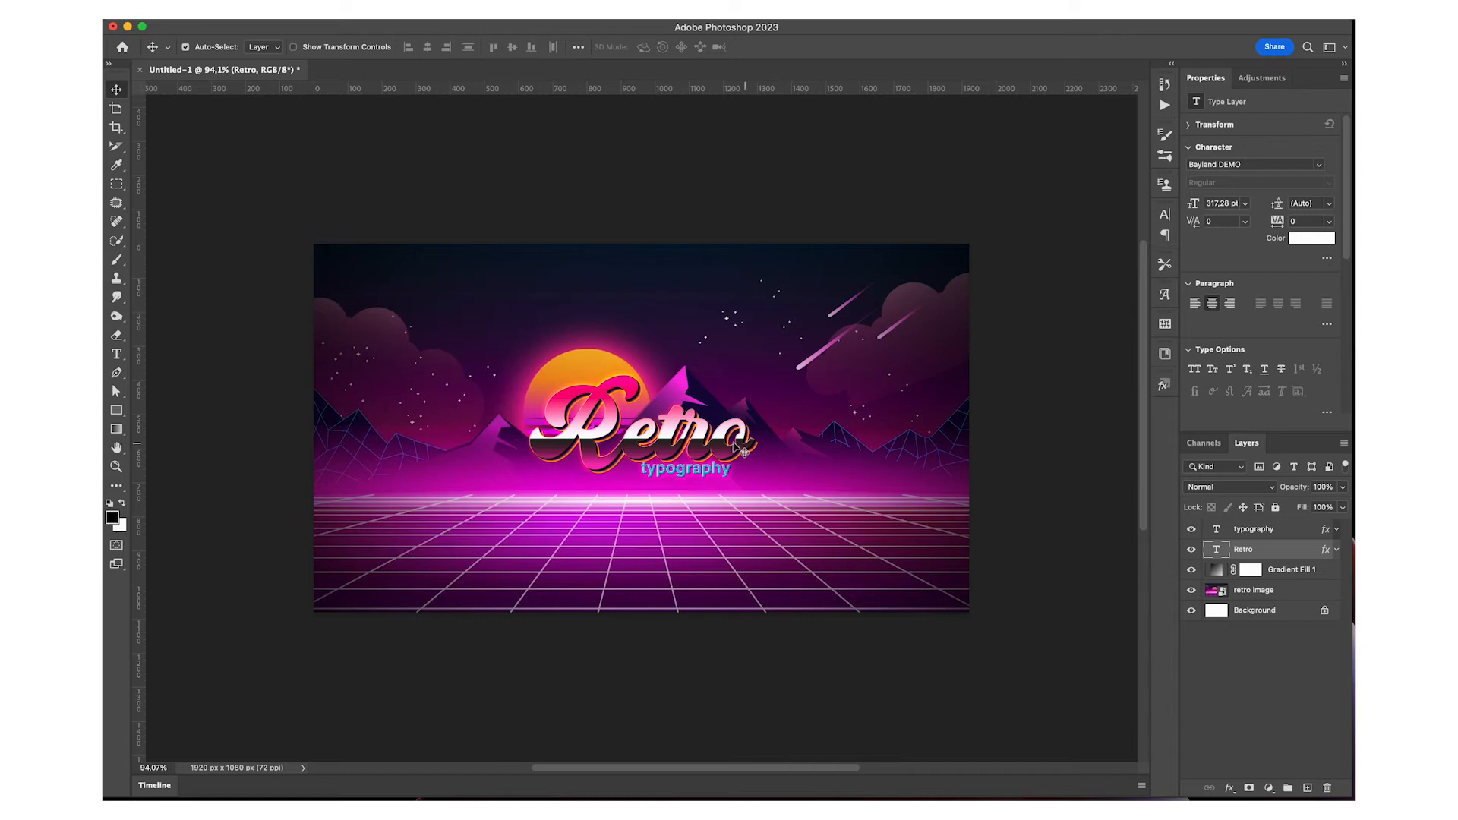
pyautogui.scroll(5, 707, 462)
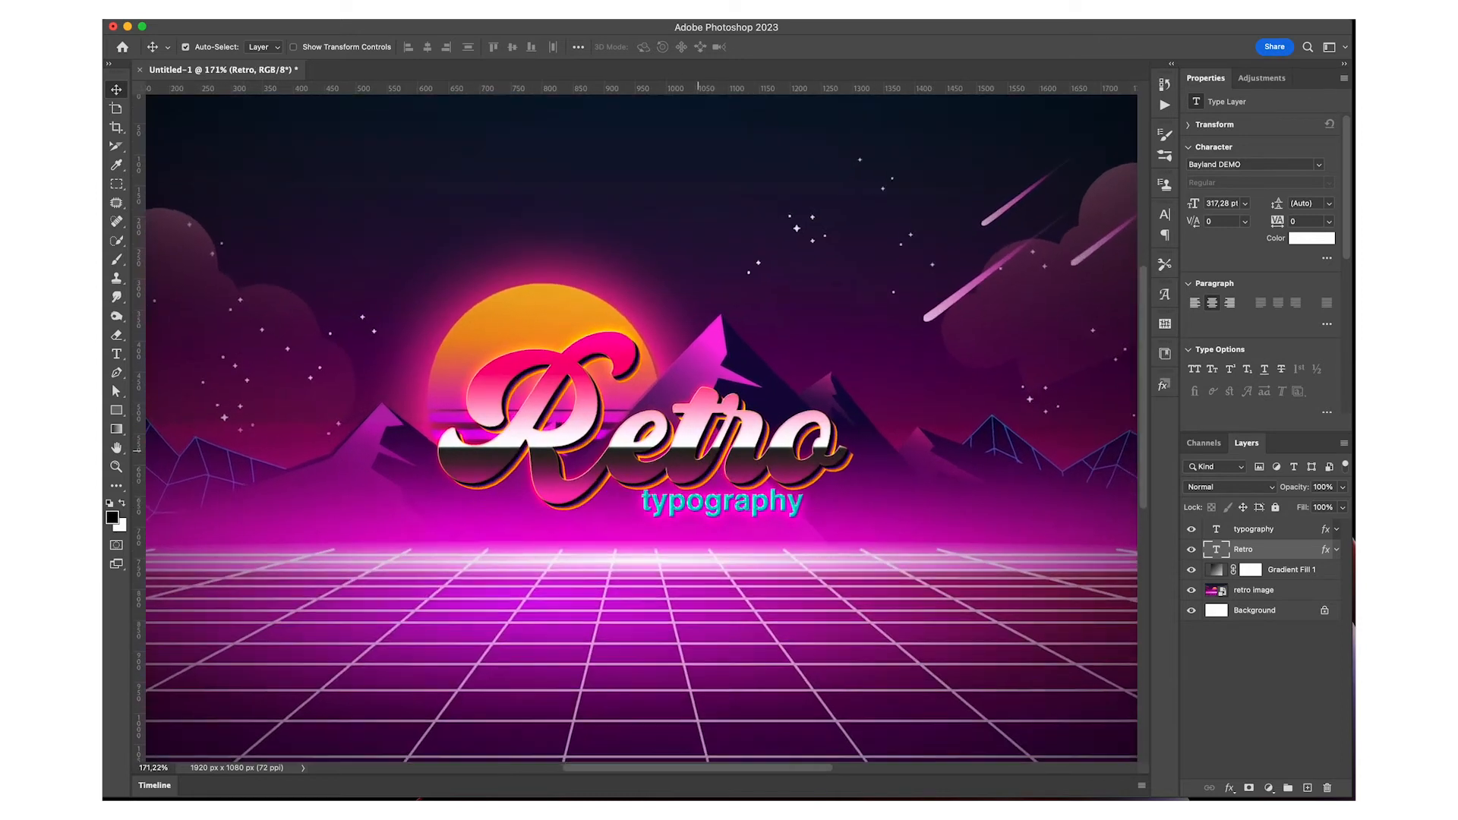
pyautogui.doubleClick(1306, 532)
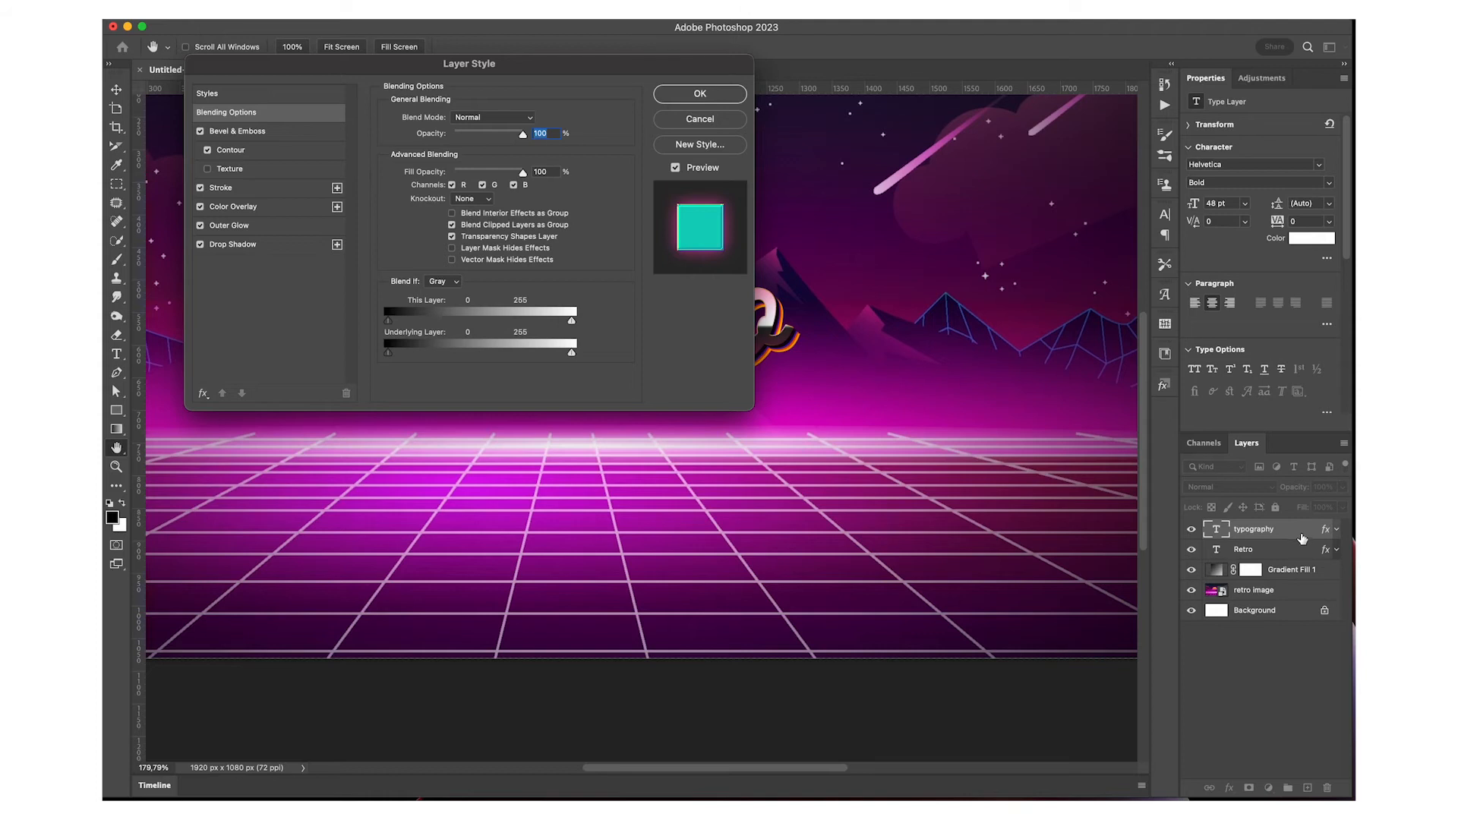
pyautogui.moveTo(403, 69); pyautogui.dragTo(949, 156)
pyautogui.hscroll(8, 348, 327)
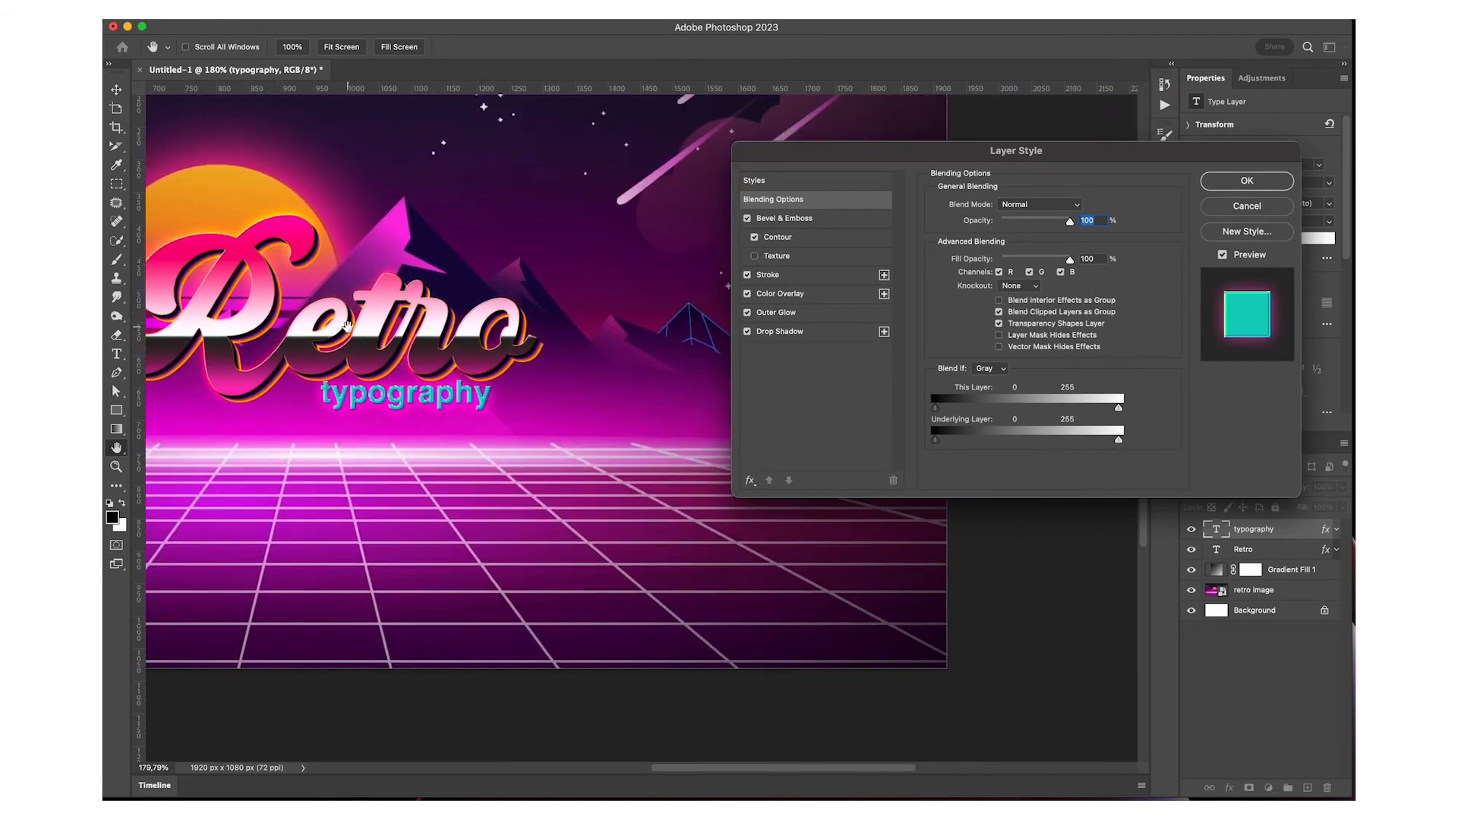
pyautogui.hscroll(-2, 347, 327)
pyautogui.moveTo(1024, 151); pyautogui.dragTo(919, 186)
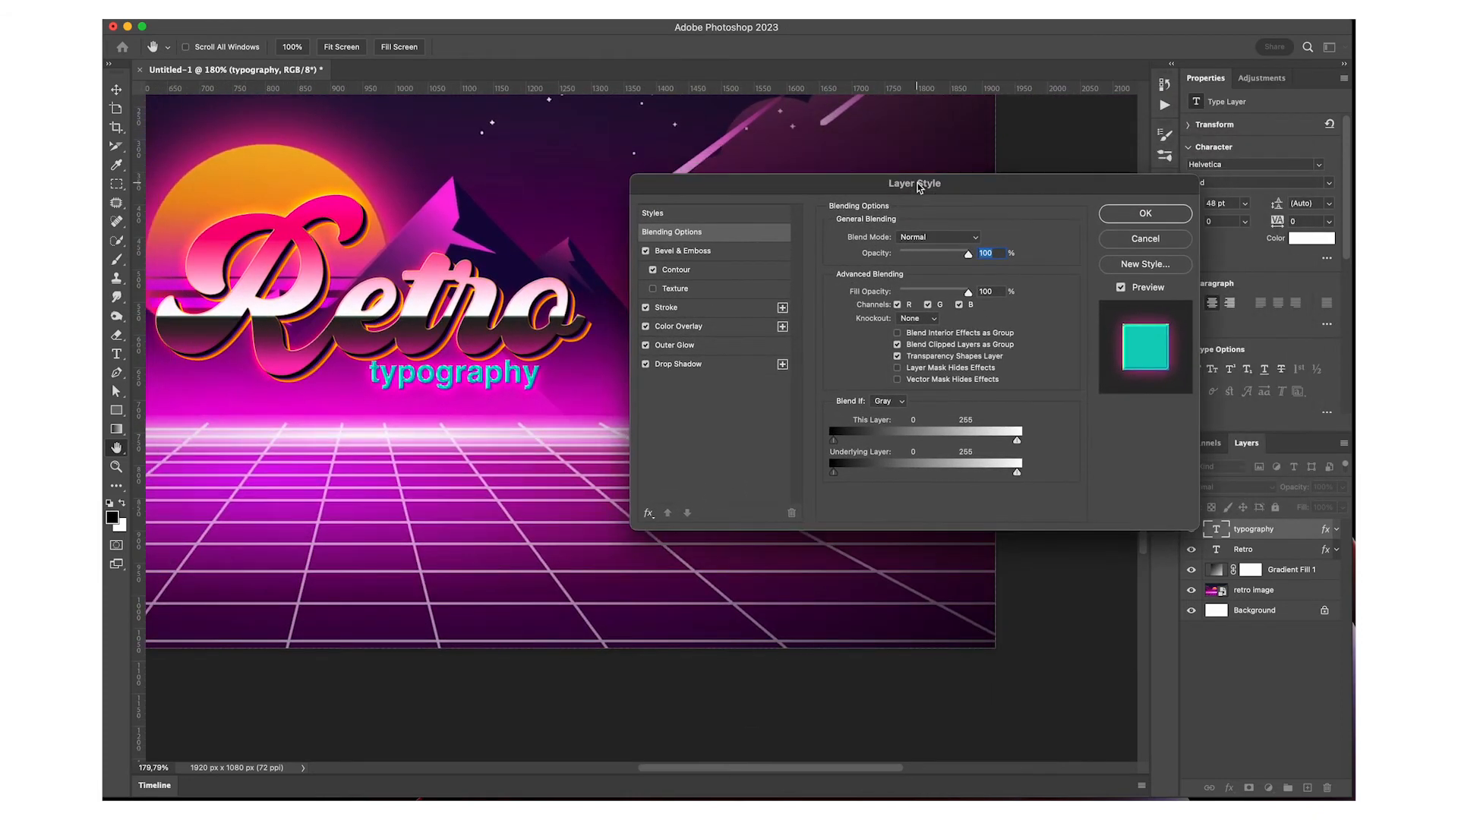
# Examine the typography layer's Bevel & Emboss, Contour, Stroke, Color Overlay, Outer Glow and Drop Shadow settings
pyautogui.click(718, 251)
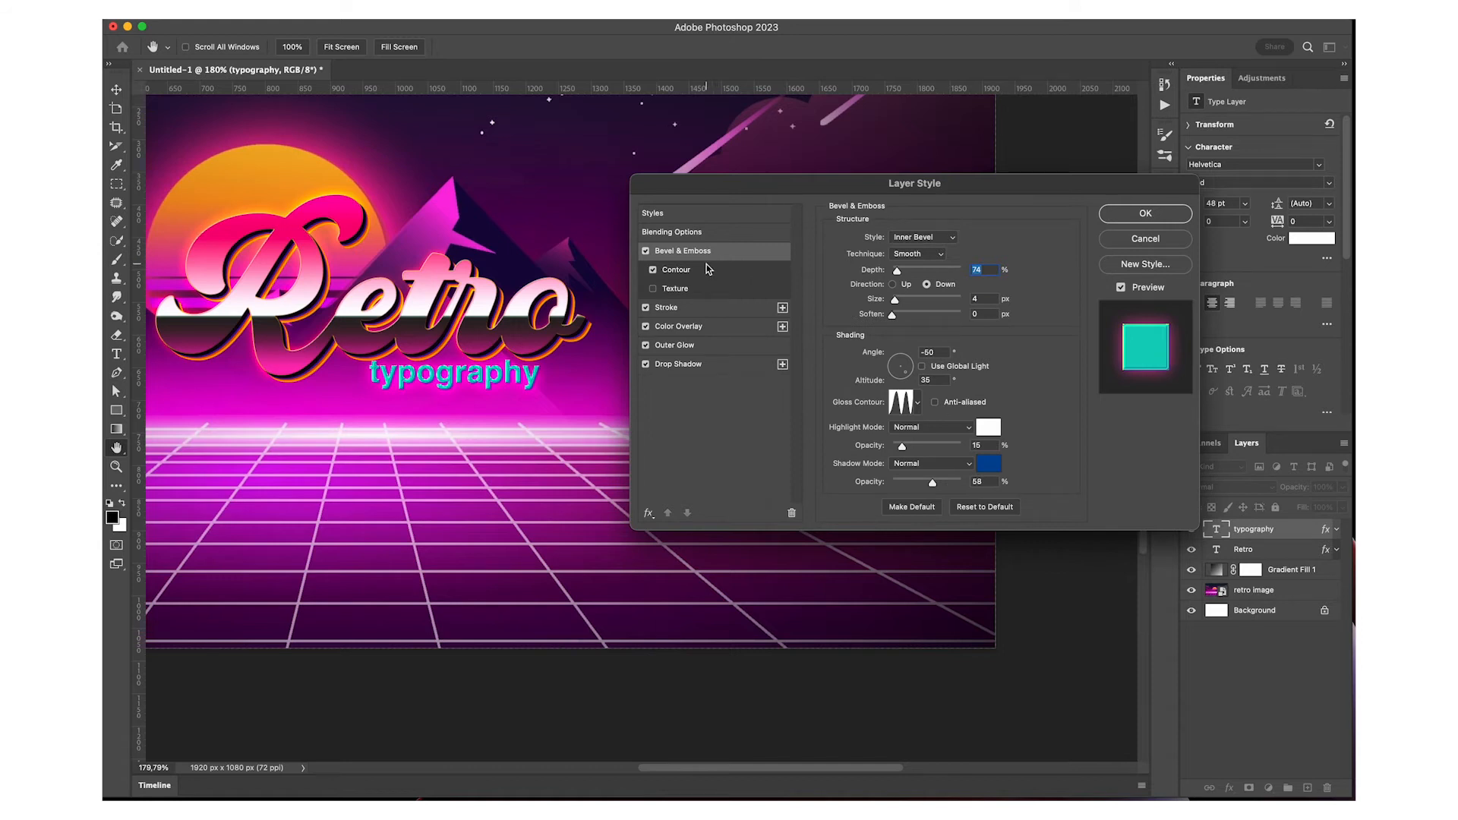
pyautogui.click(700, 273)
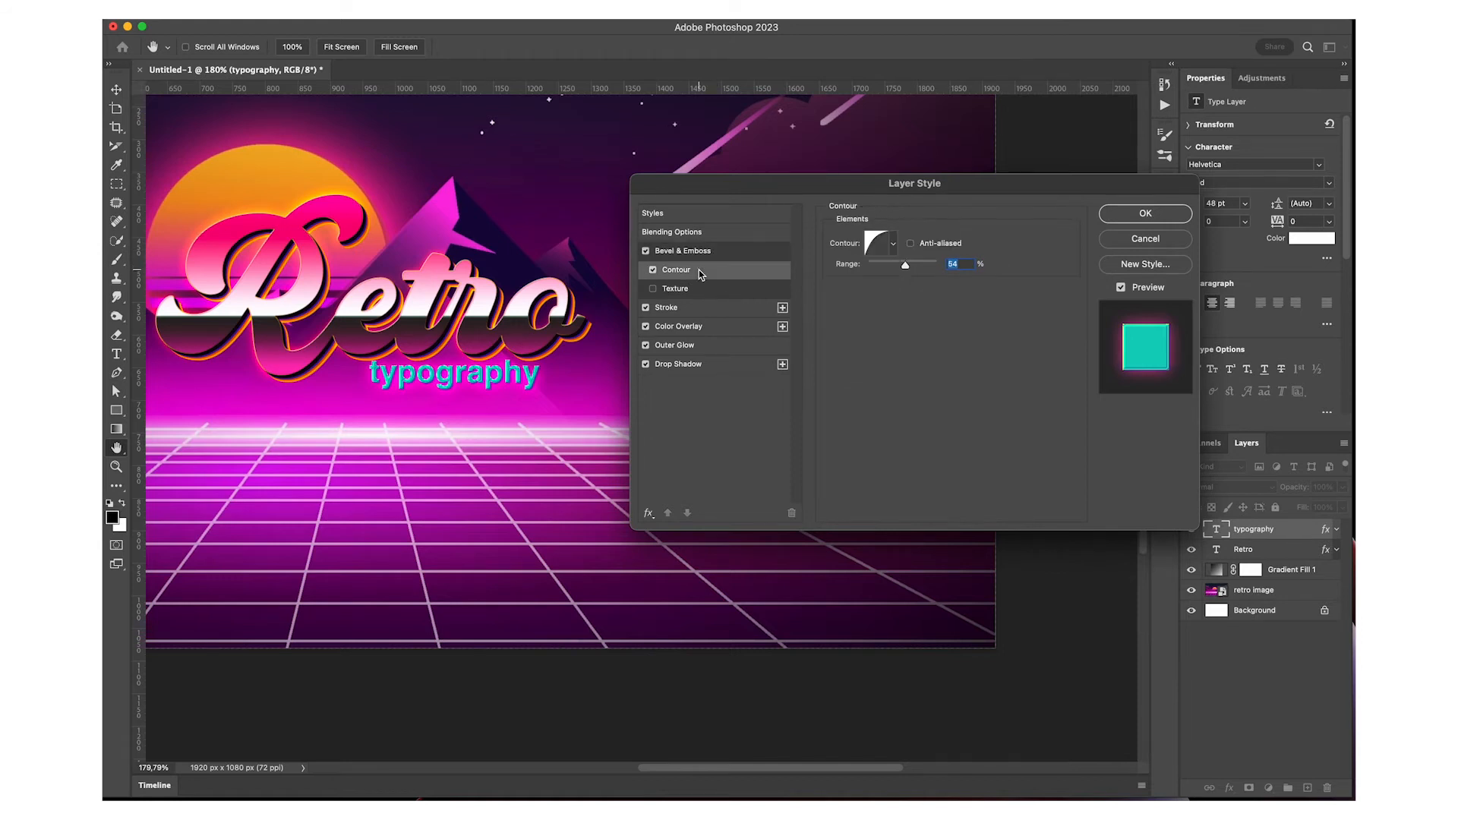
pyautogui.click(694, 312)
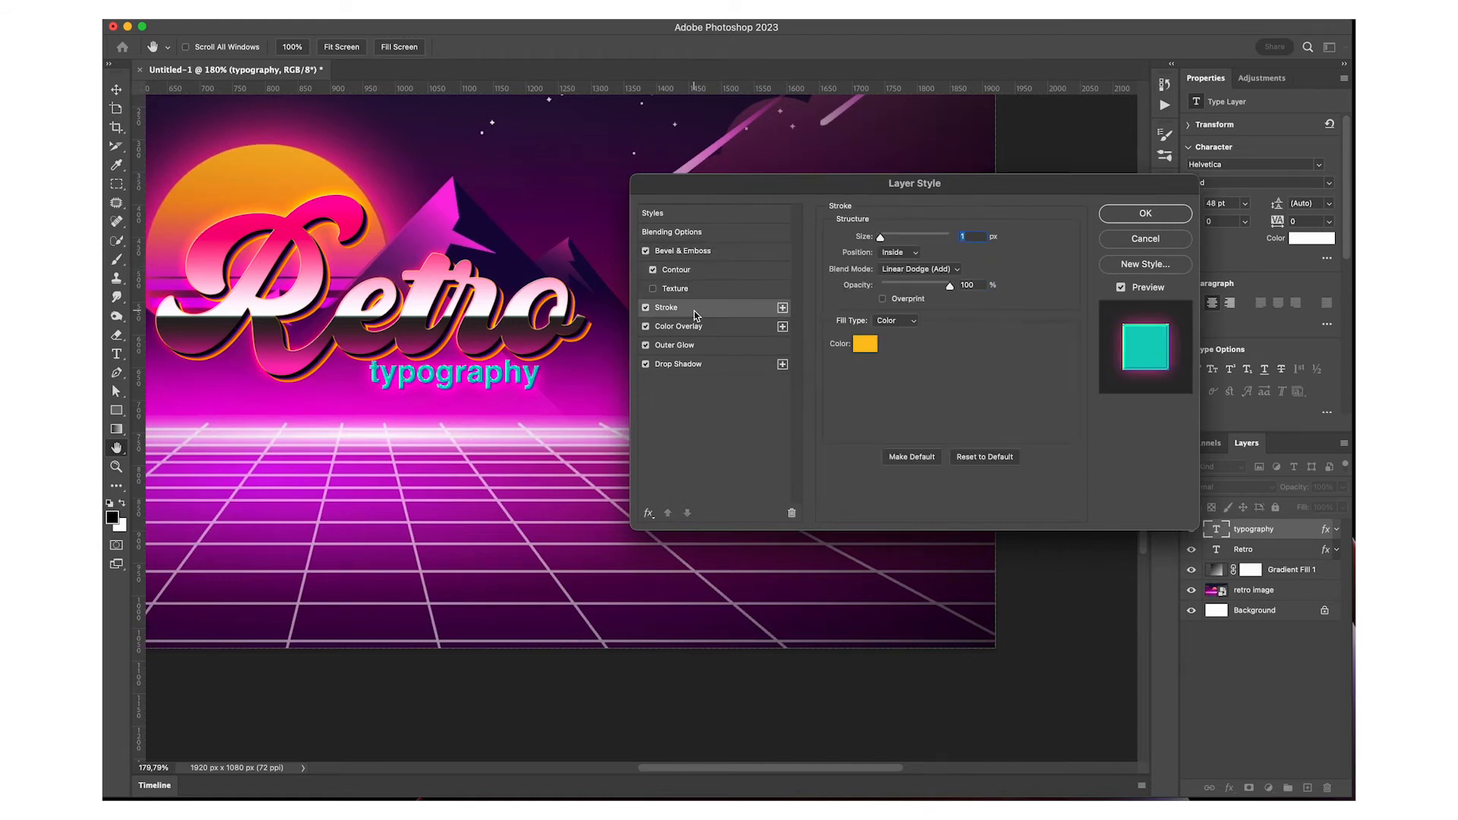
pyautogui.click(714, 329)
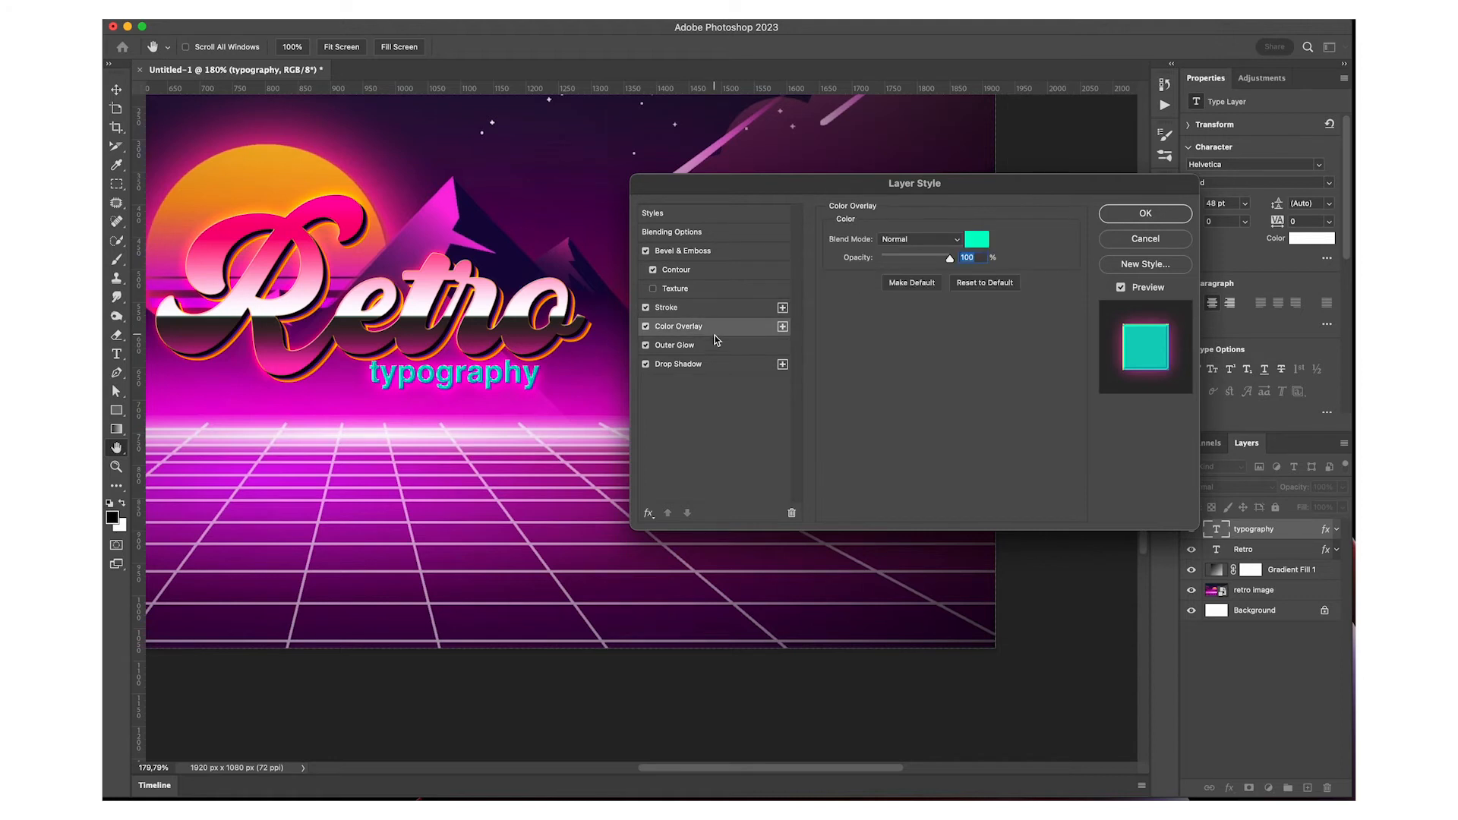
pyautogui.click(715, 348)
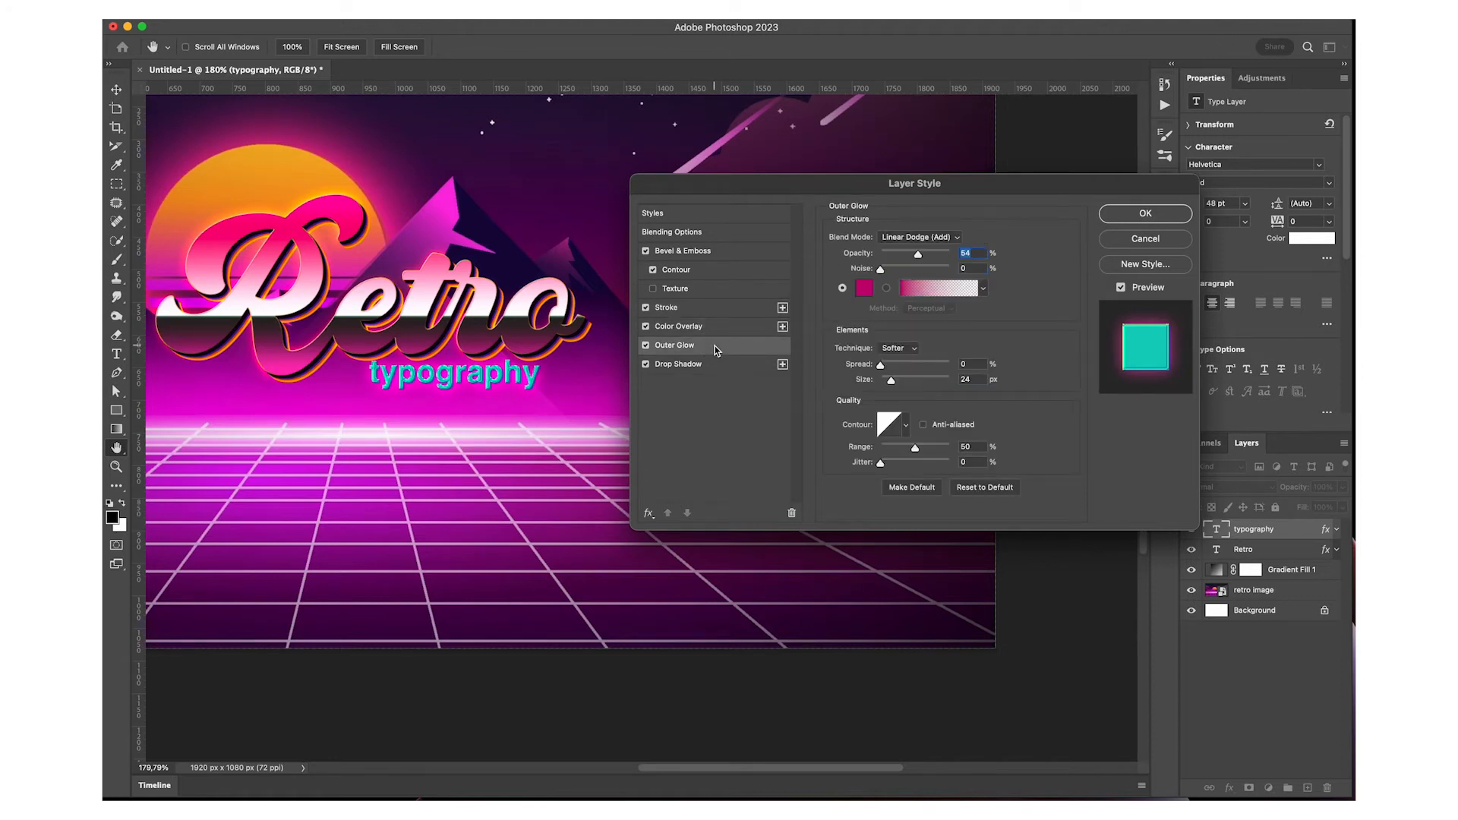
pyautogui.click(711, 367)
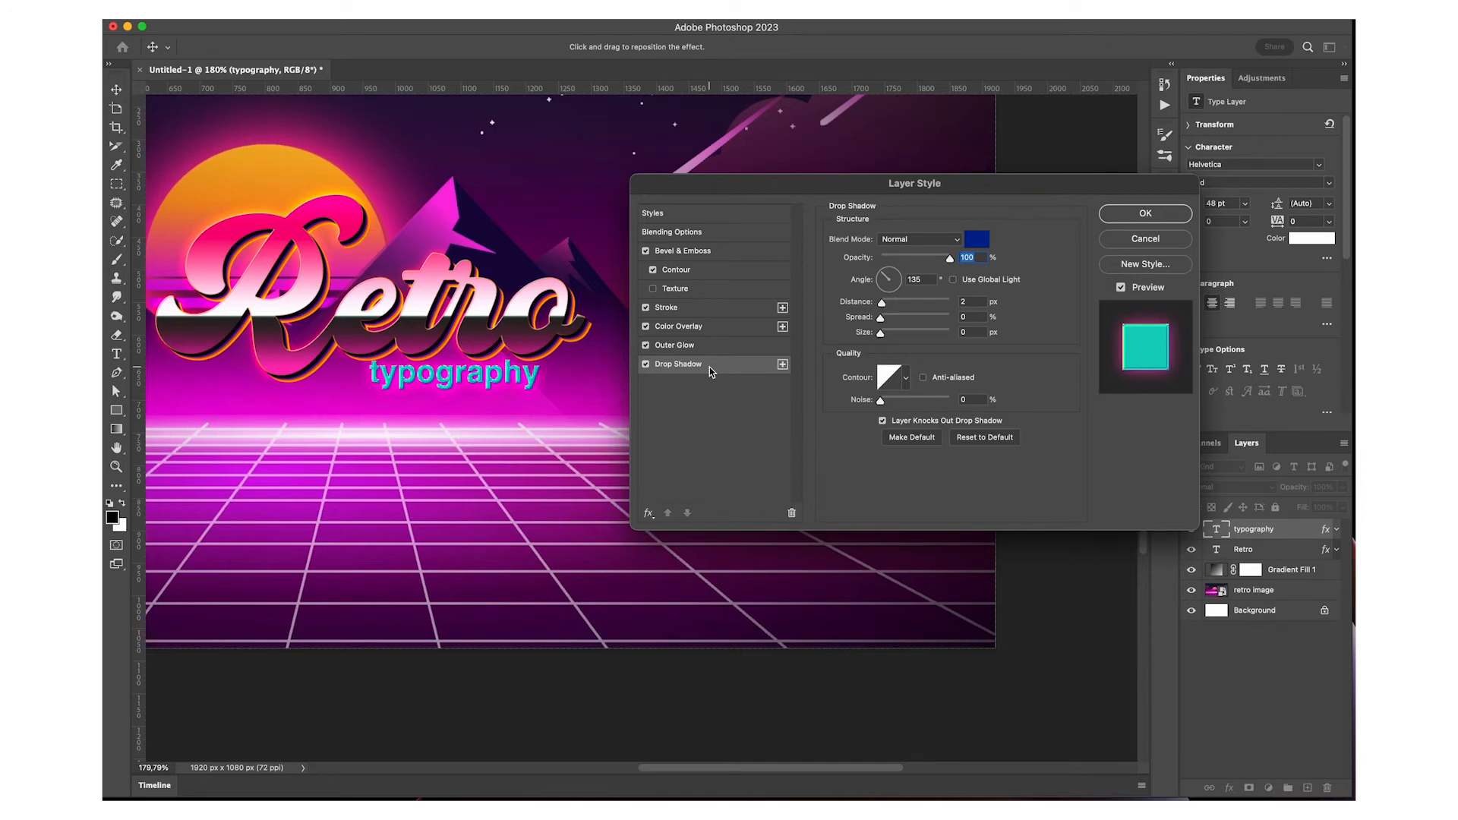
# Lower the opacity of the typography layer's Outer Glow and reduce its size to 18 px
pyautogui.click(706, 346)
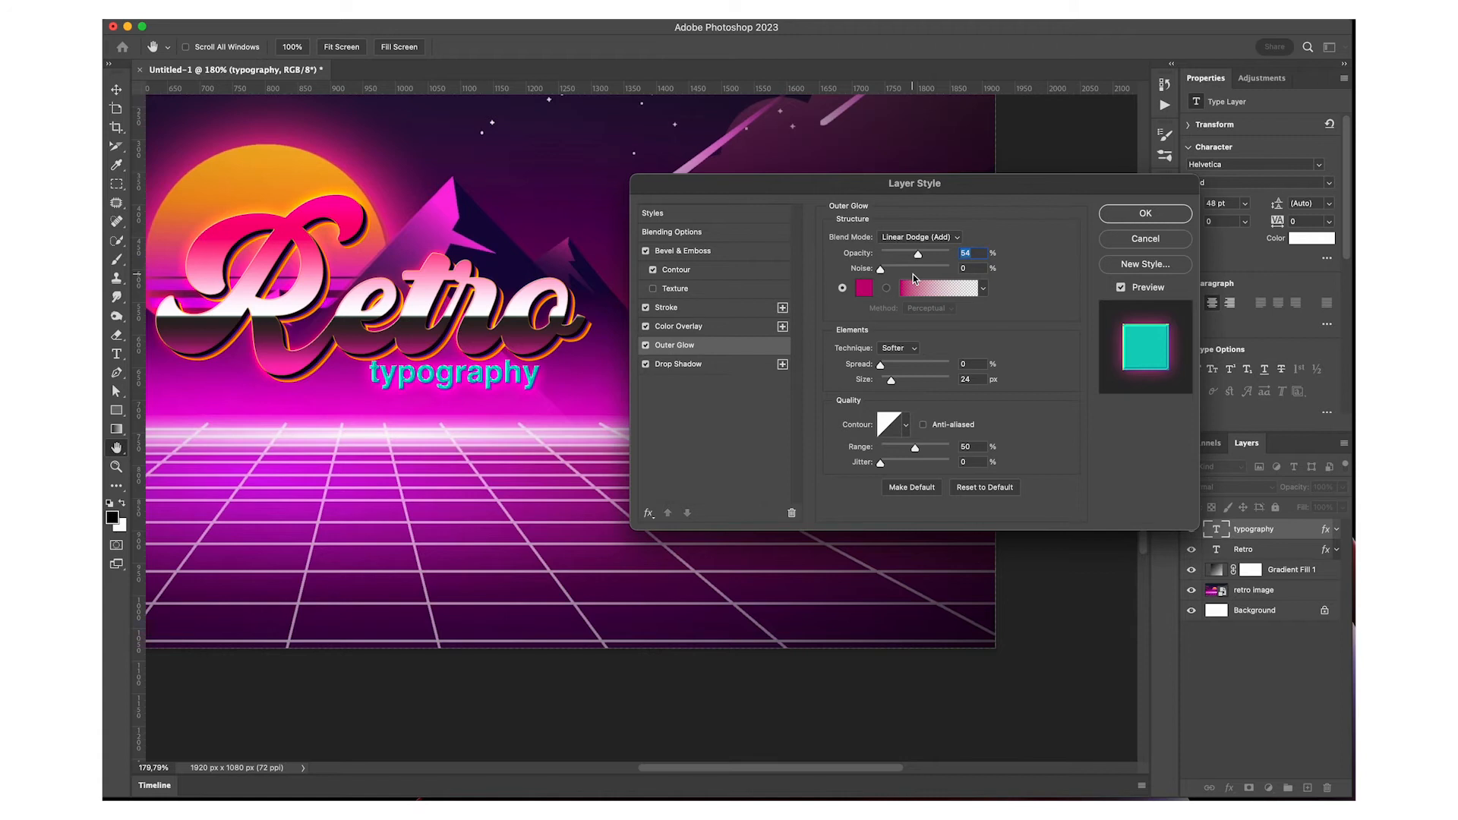
pyautogui.click(908, 255)
pyautogui.click(910, 252)
pyautogui.moveTo(891, 380); pyautogui.dragTo(891, 382)
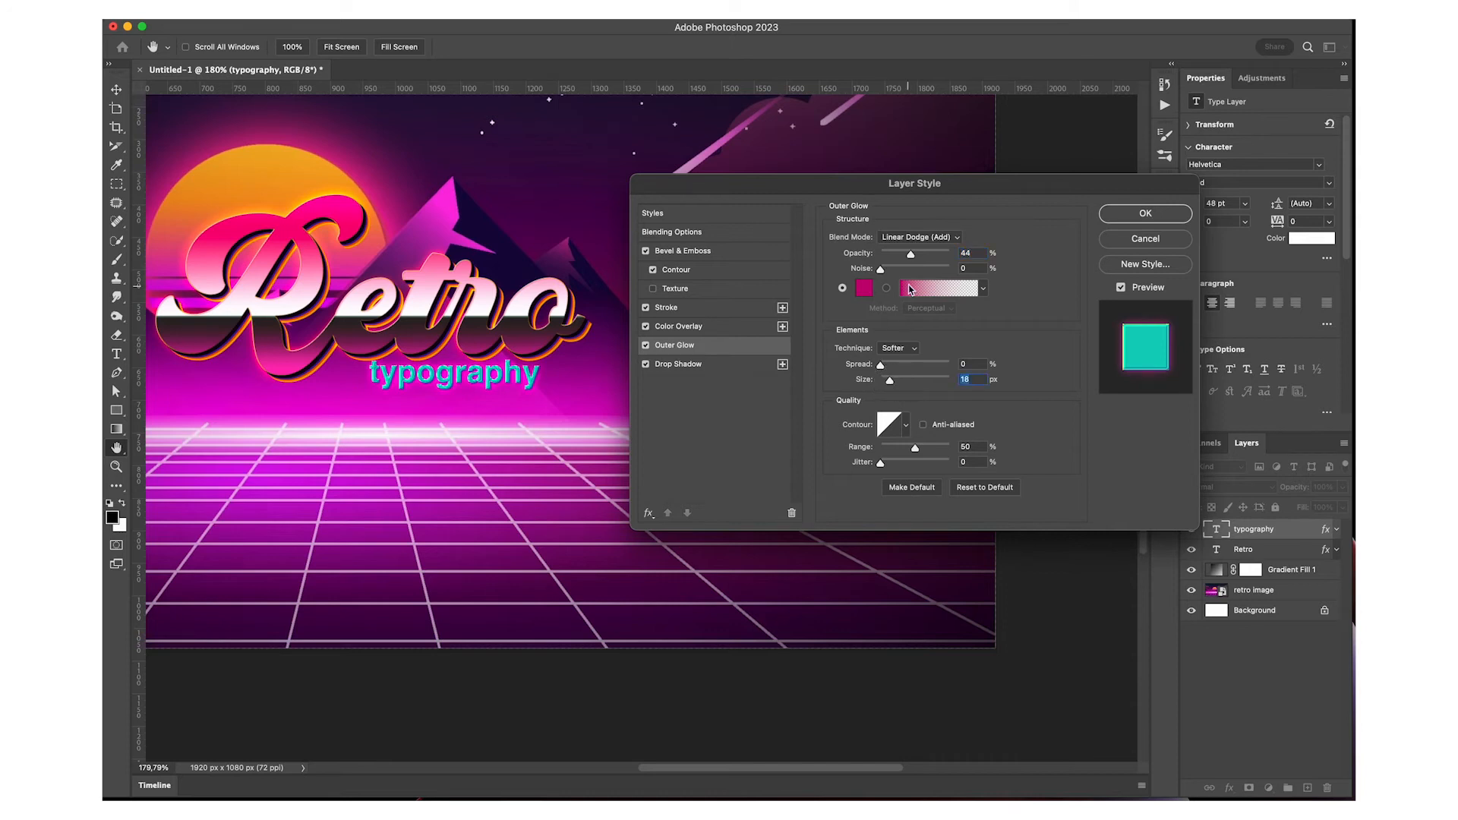
pyautogui.moveTo(911, 255); pyautogui.dragTo(902, 256)
# Strengthen the typography layer's Bevel & Emboss with 54% depth, a larger size, 27% highlight opacity and 85% shadow opacity
pyautogui.click(680, 327)
pyautogui.click(687, 309)
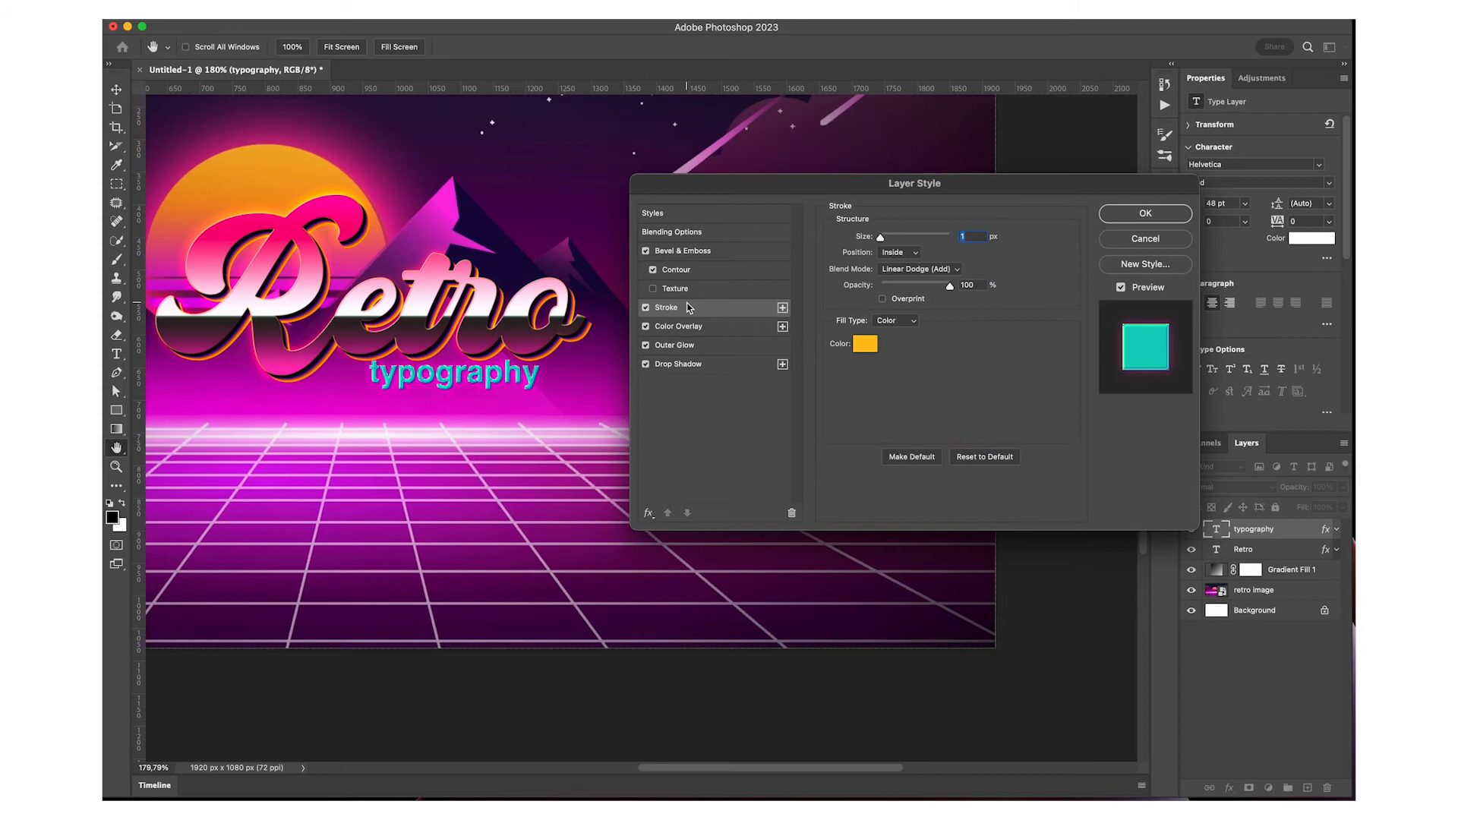
pyautogui.click(693, 252)
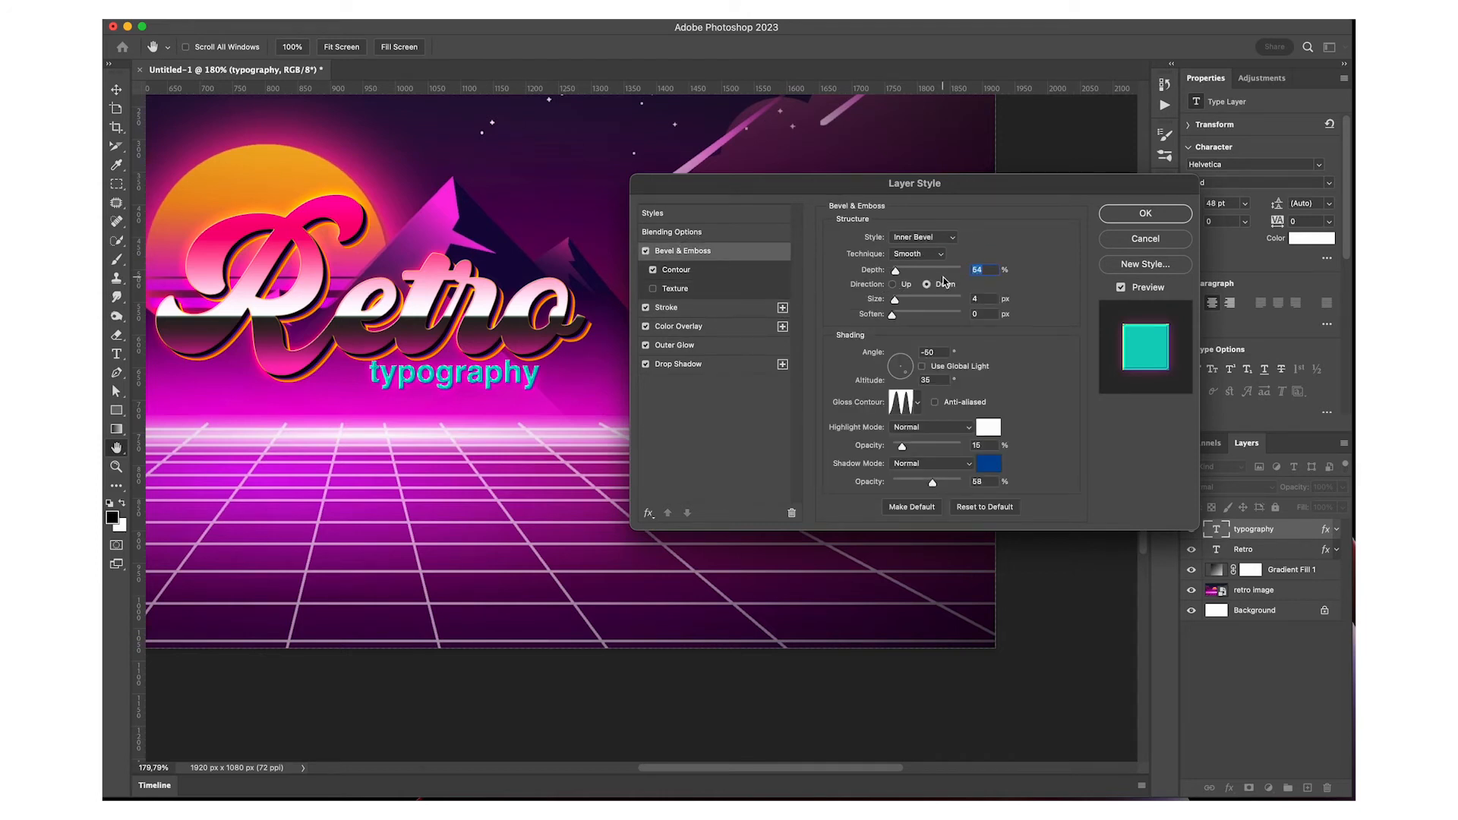
pyautogui.moveTo(921, 483); pyautogui.dragTo(911, 454)
pyautogui.moveTo(895, 300); pyautogui.dragTo(900, 308)
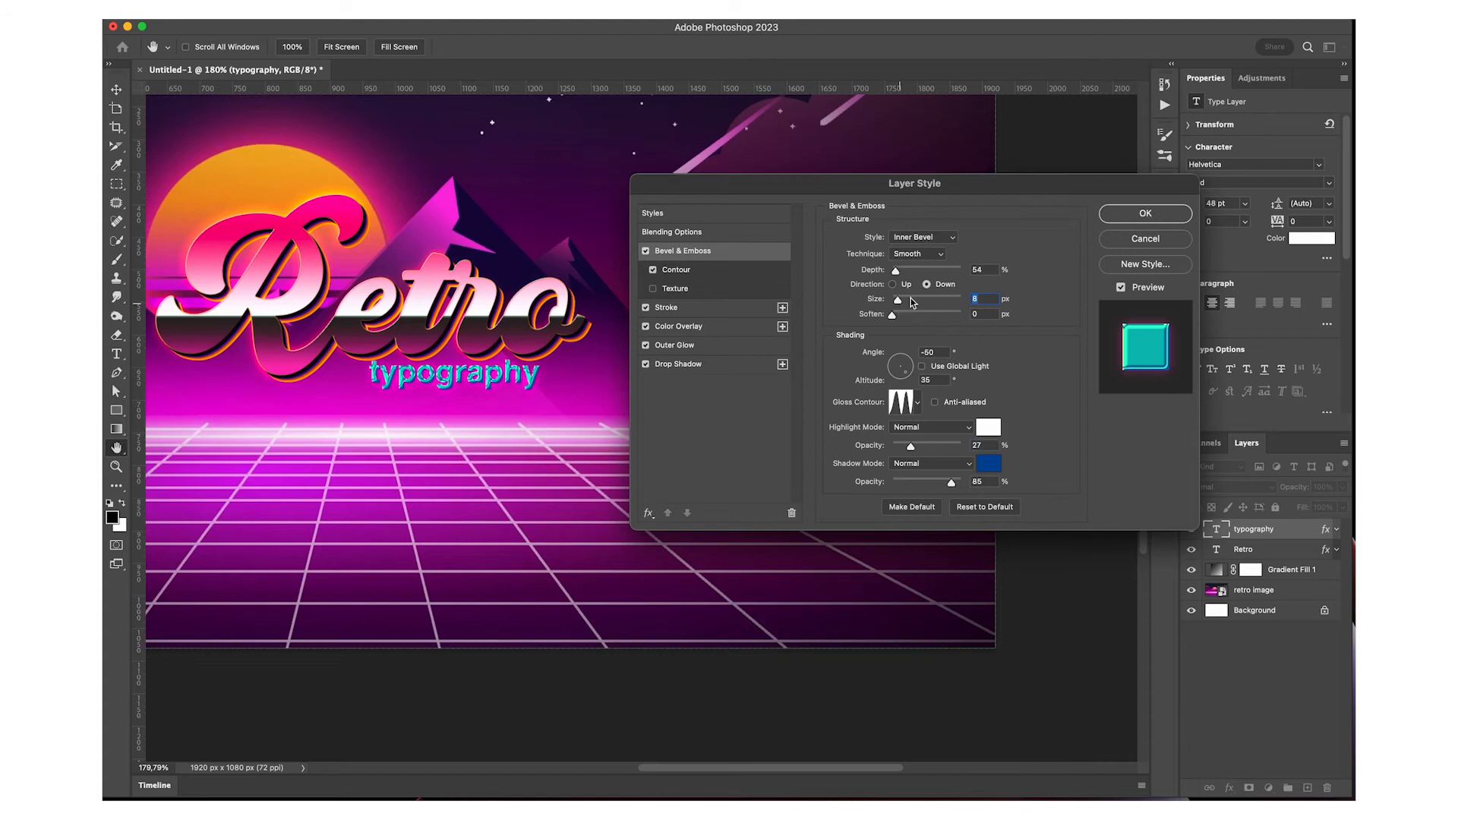
pyautogui.click(1113, 217)
# Convert all layers, including the unlocked background, into one smart object and check its contents
pyautogui.scroll(-3, 415, 426)
pyautogui.scroll(-3, 416, 428)
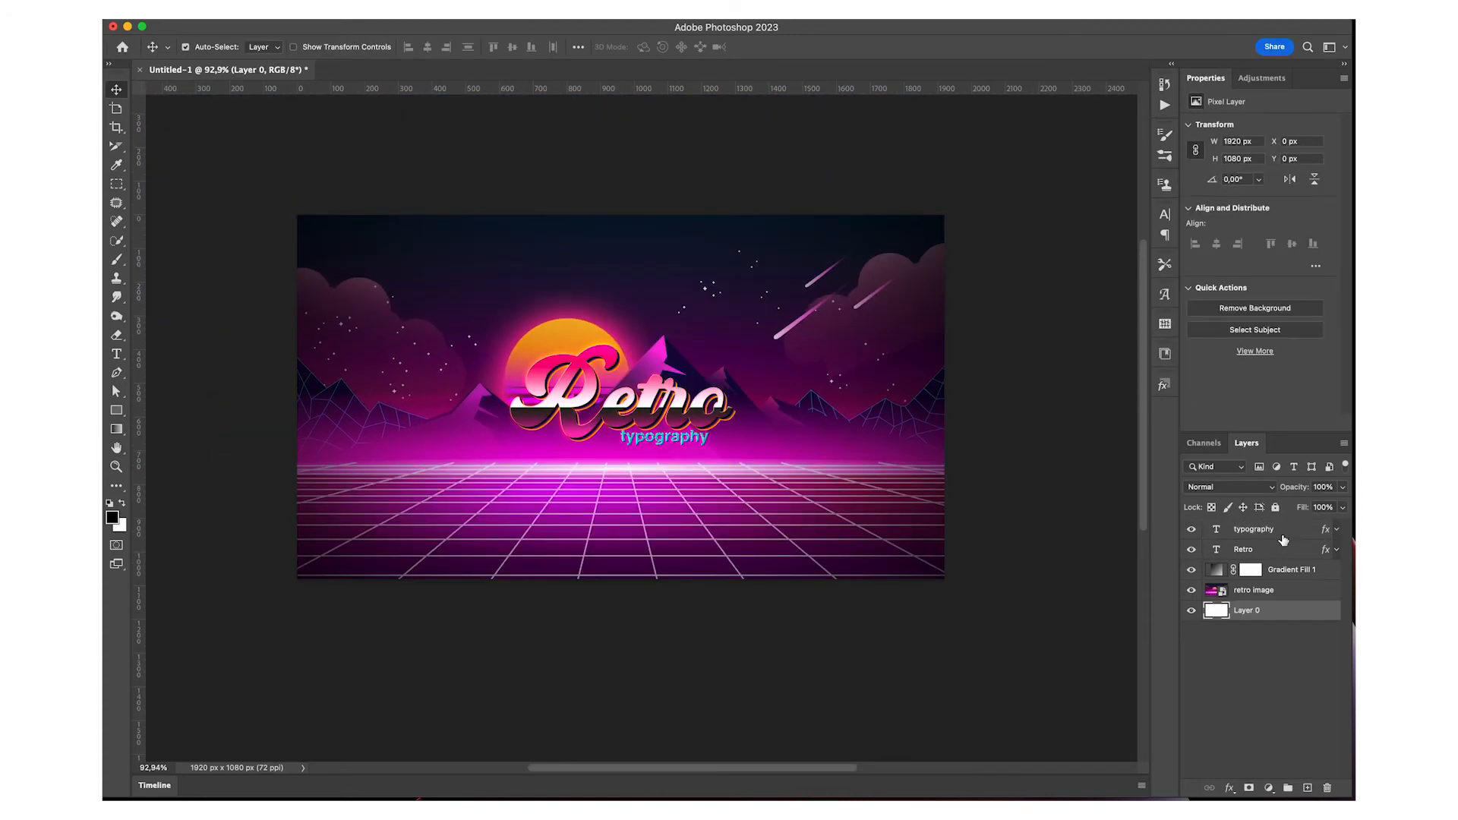
pyautogui.keyDown('shift'); pyautogui.click(1282, 535); pyautogui.keyUp('shift')
pyautogui.rightClick(1250, 541)
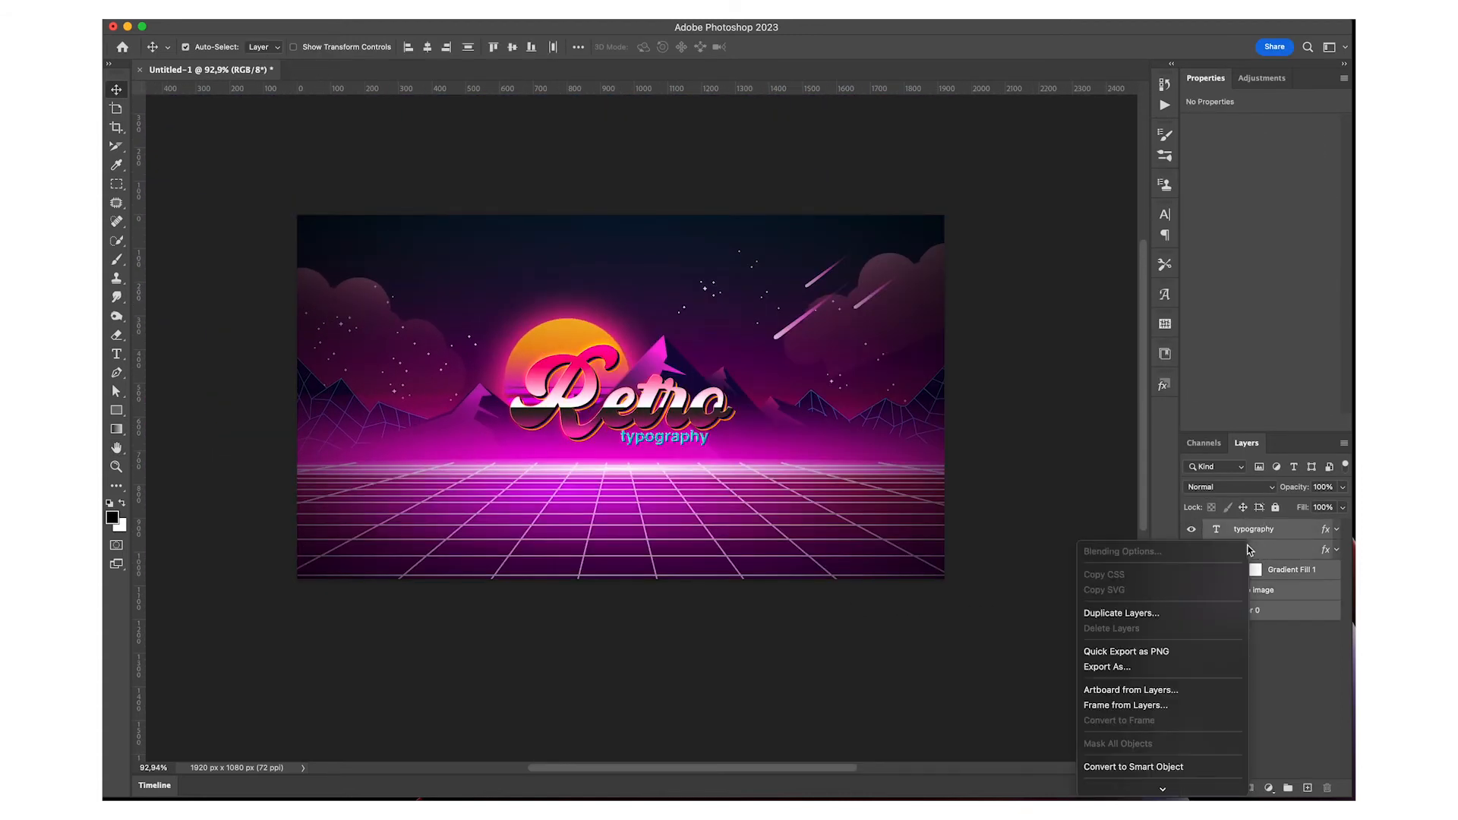
pyautogui.click(1135, 767)
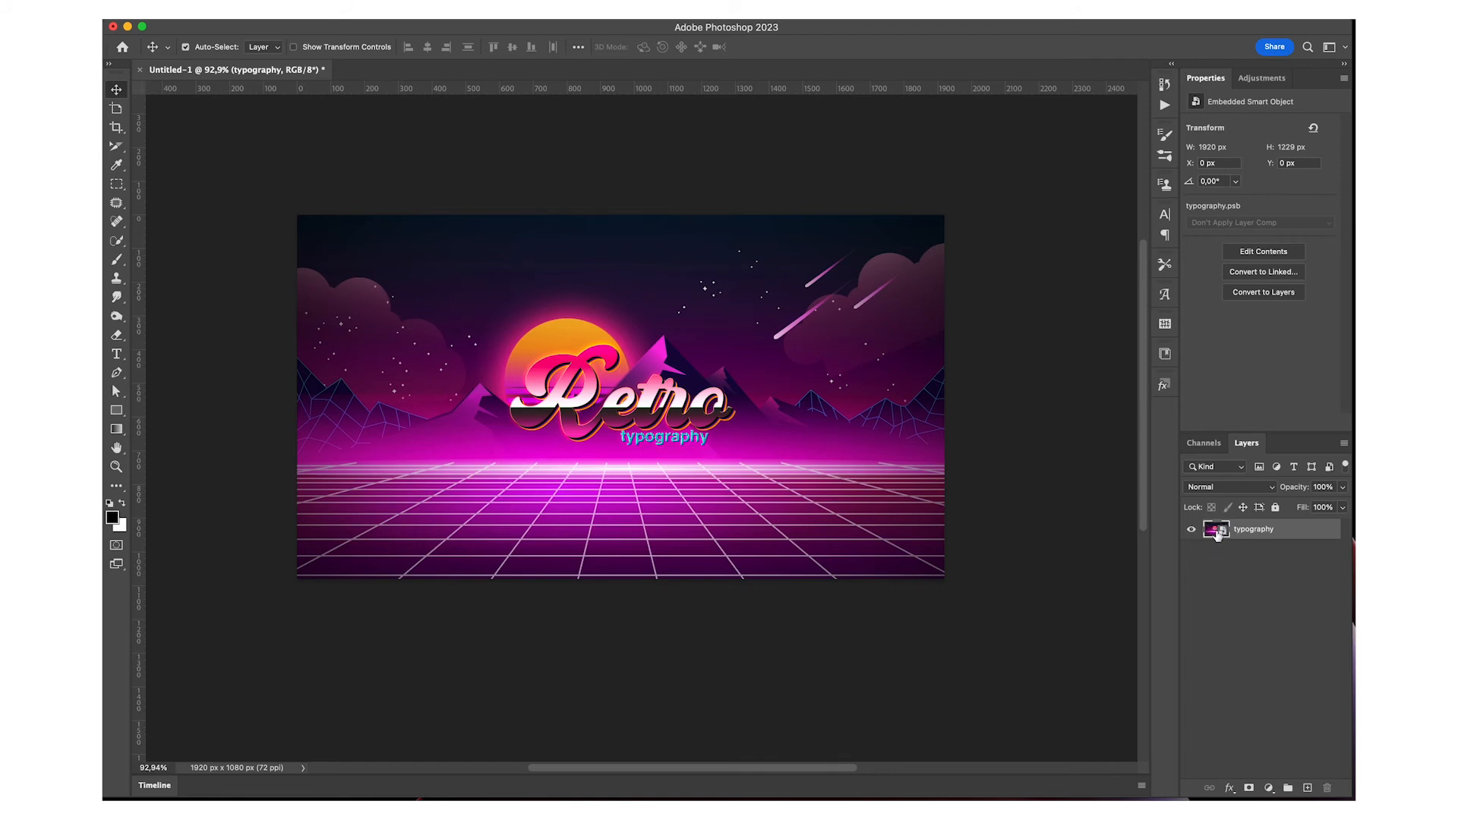
pyautogui.doubleClick(1216, 531)
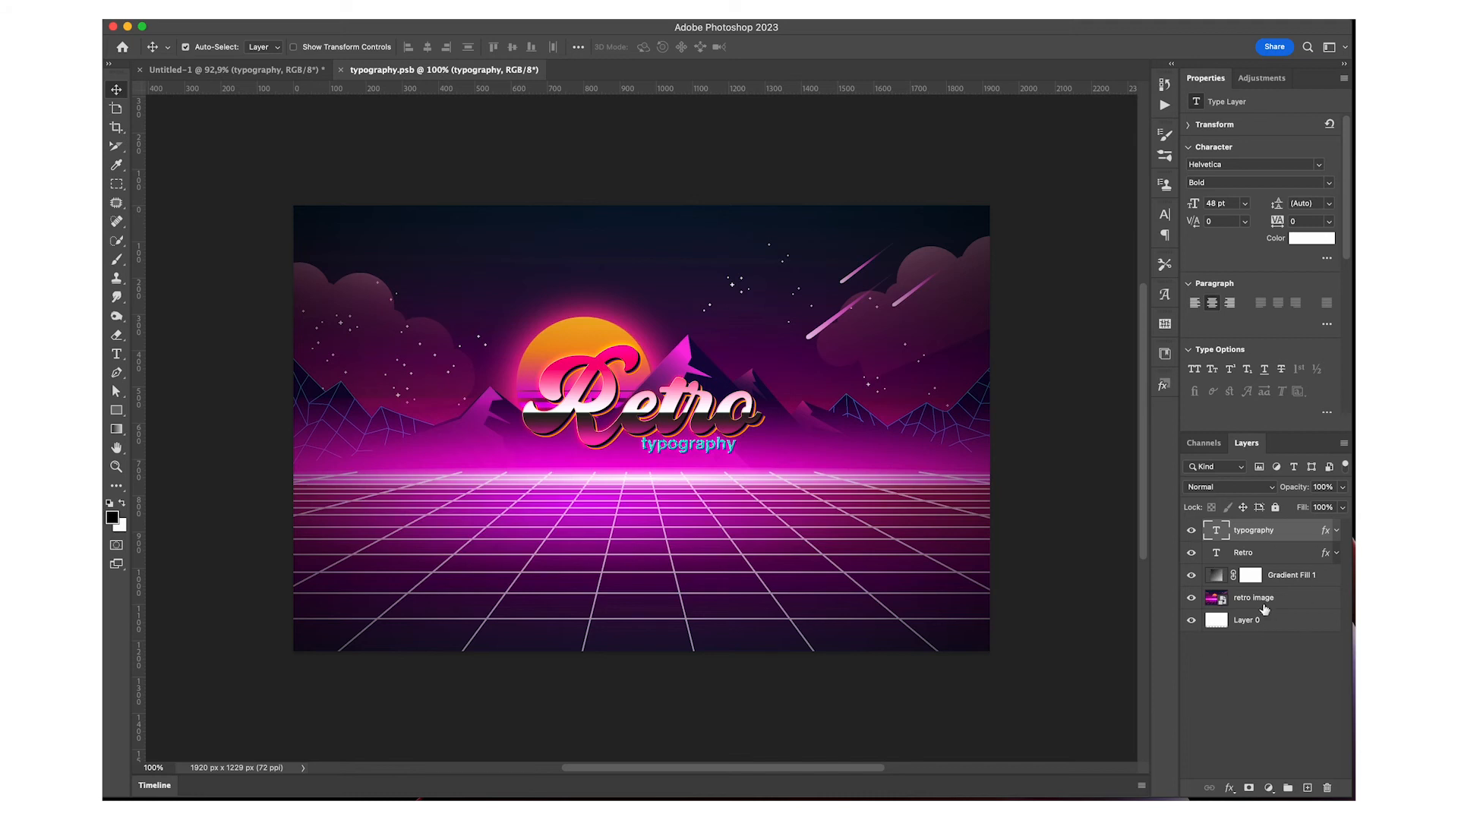
pyautogui.click(341, 70)
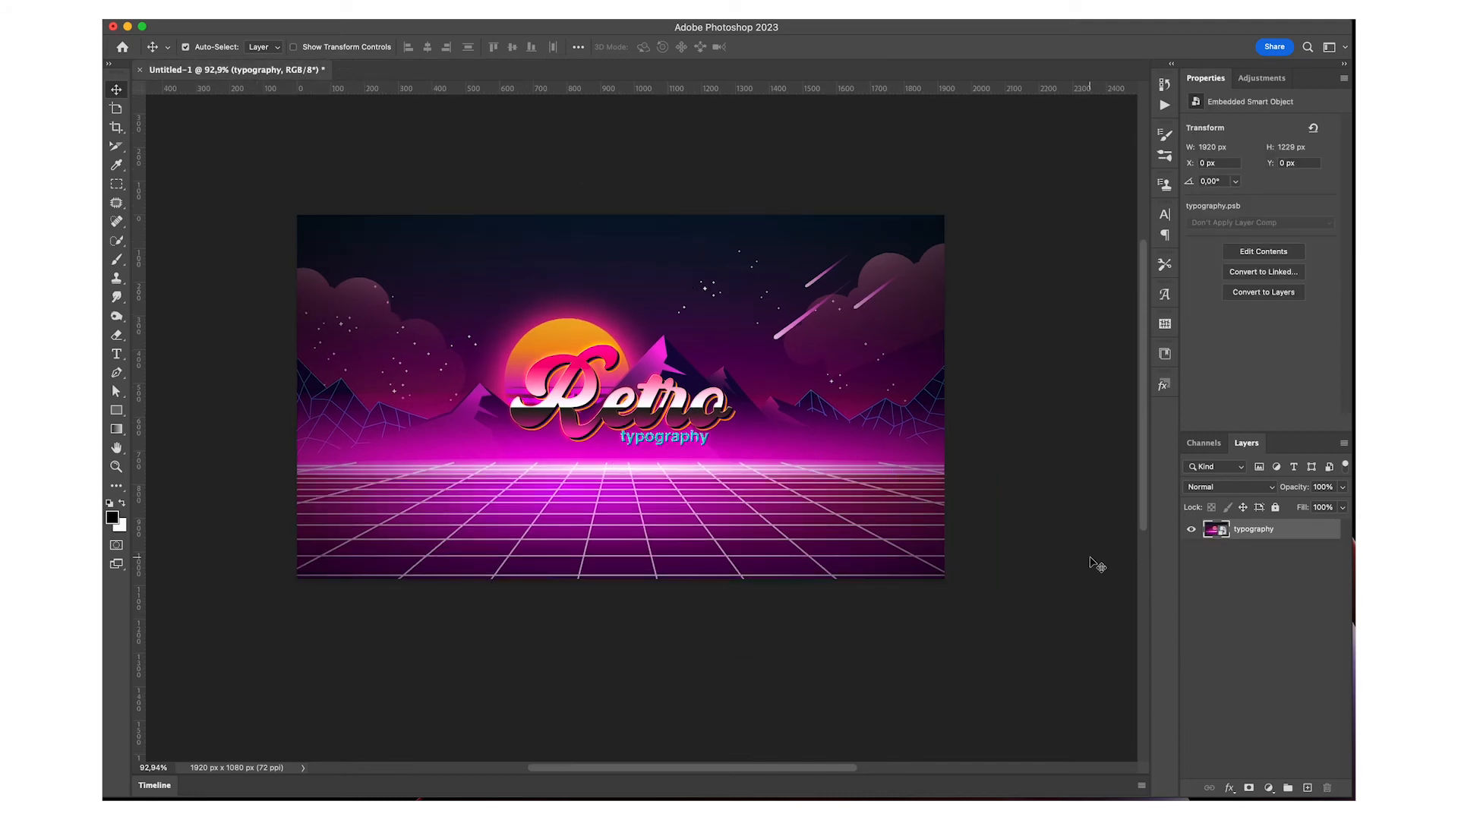
# Add 4% Gaussian monochromatic noise to the typography smart object
pyautogui.click(439, 11)
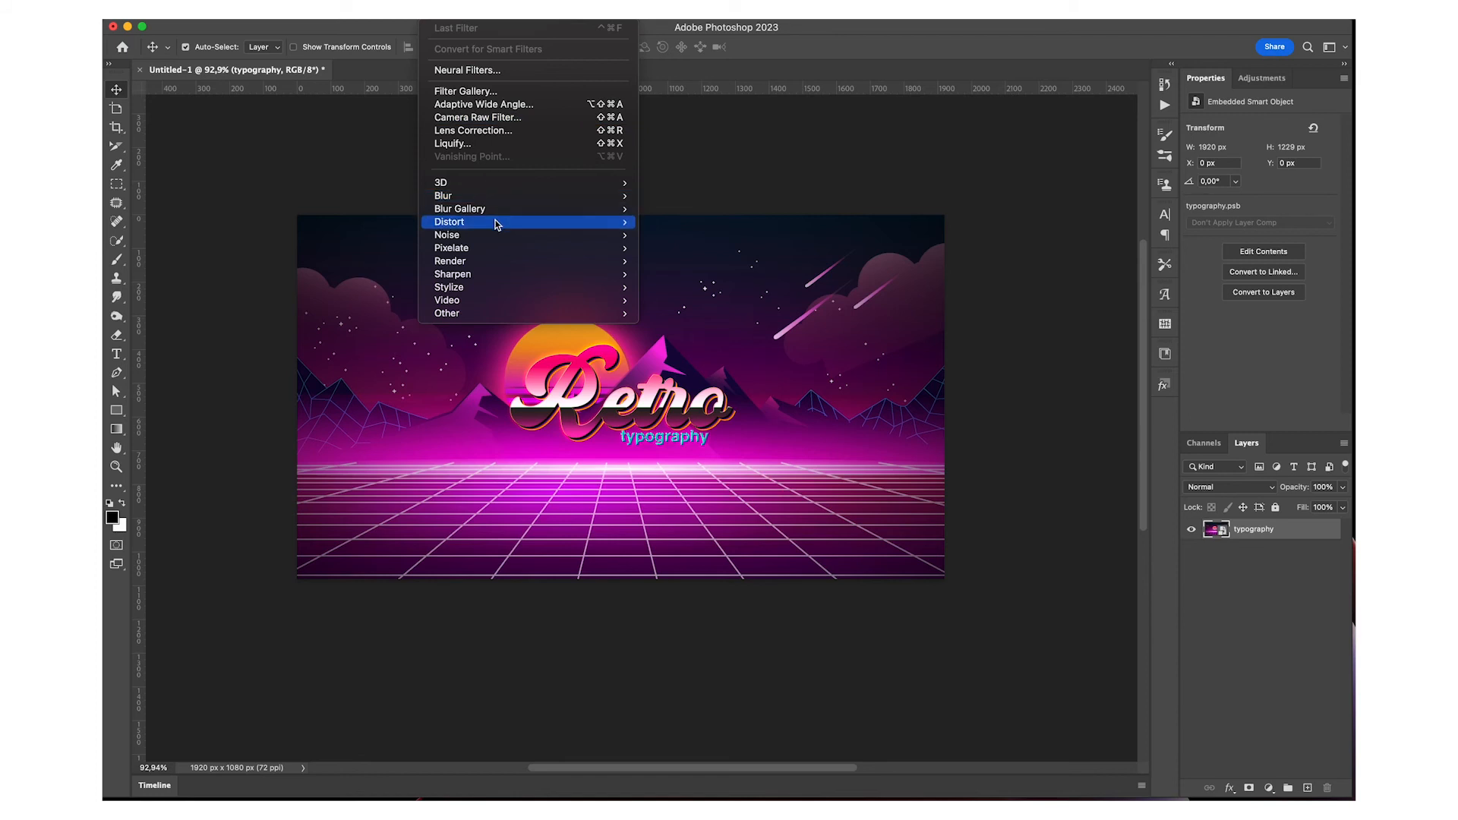
pyautogui.moveTo(499, 235)
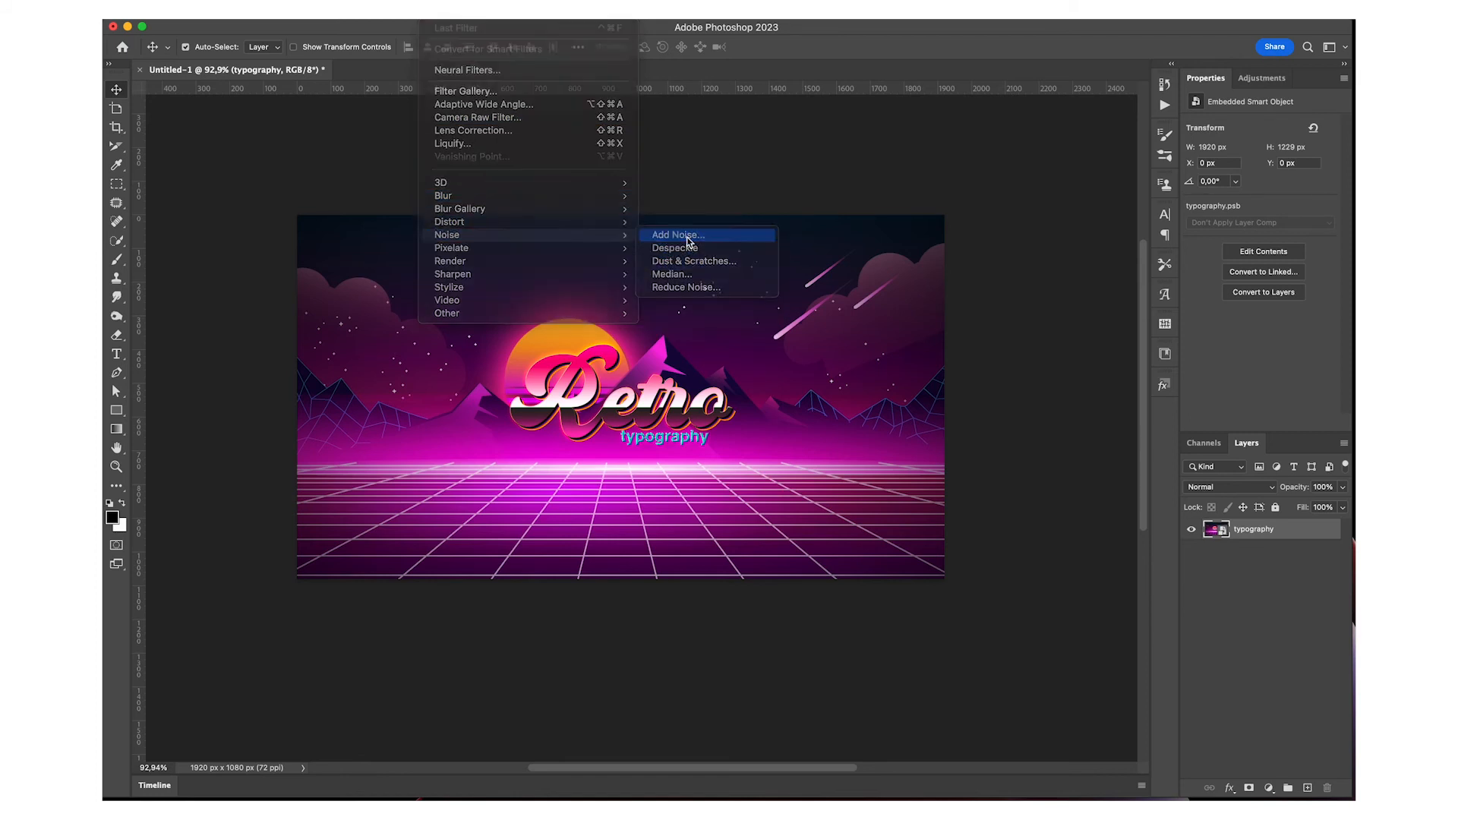
pyautogui.click(689, 241)
pyautogui.moveTo(685, 158); pyautogui.dragTo(923, 262)
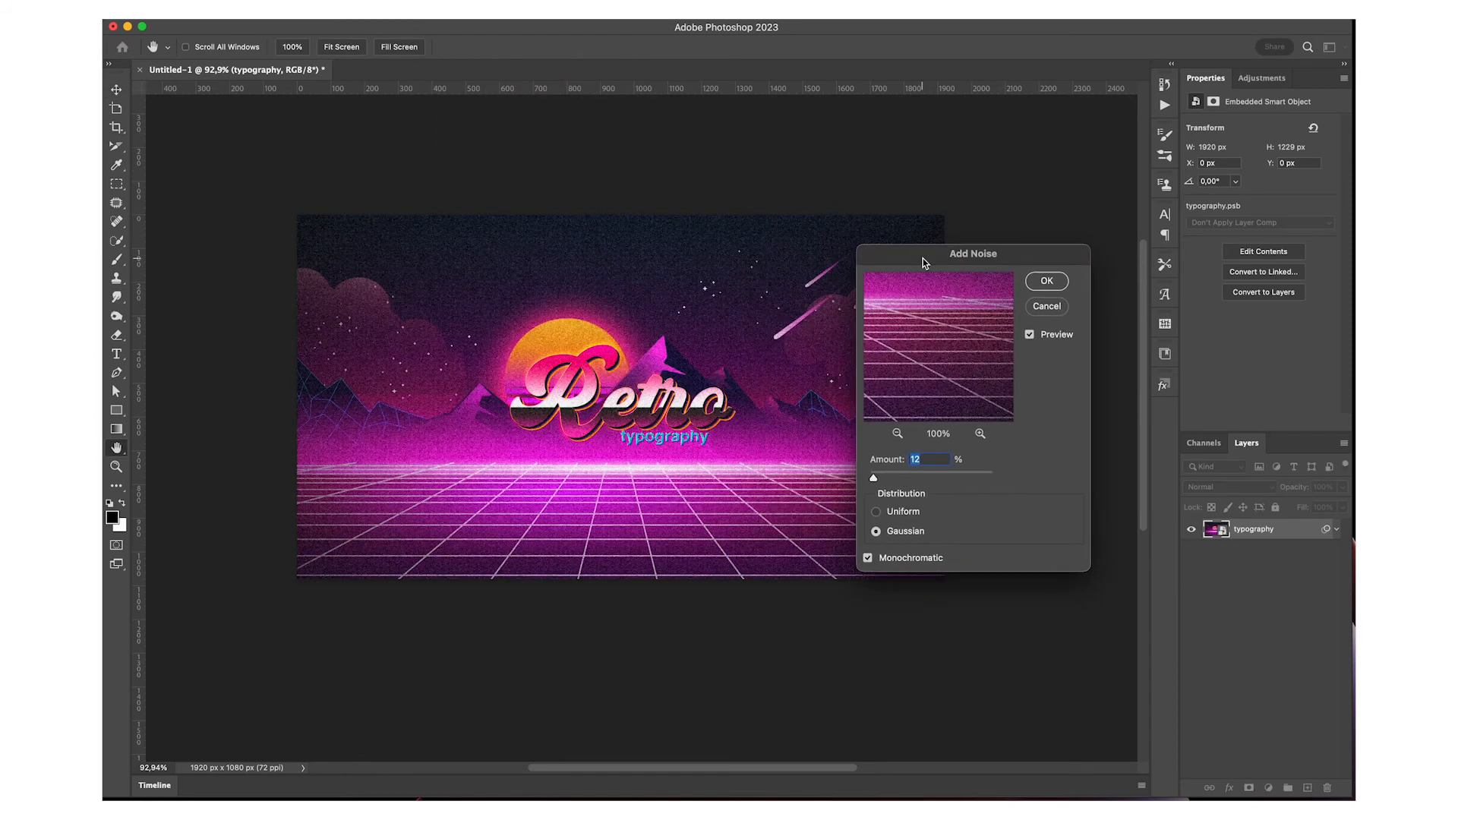
pyautogui.write('8')
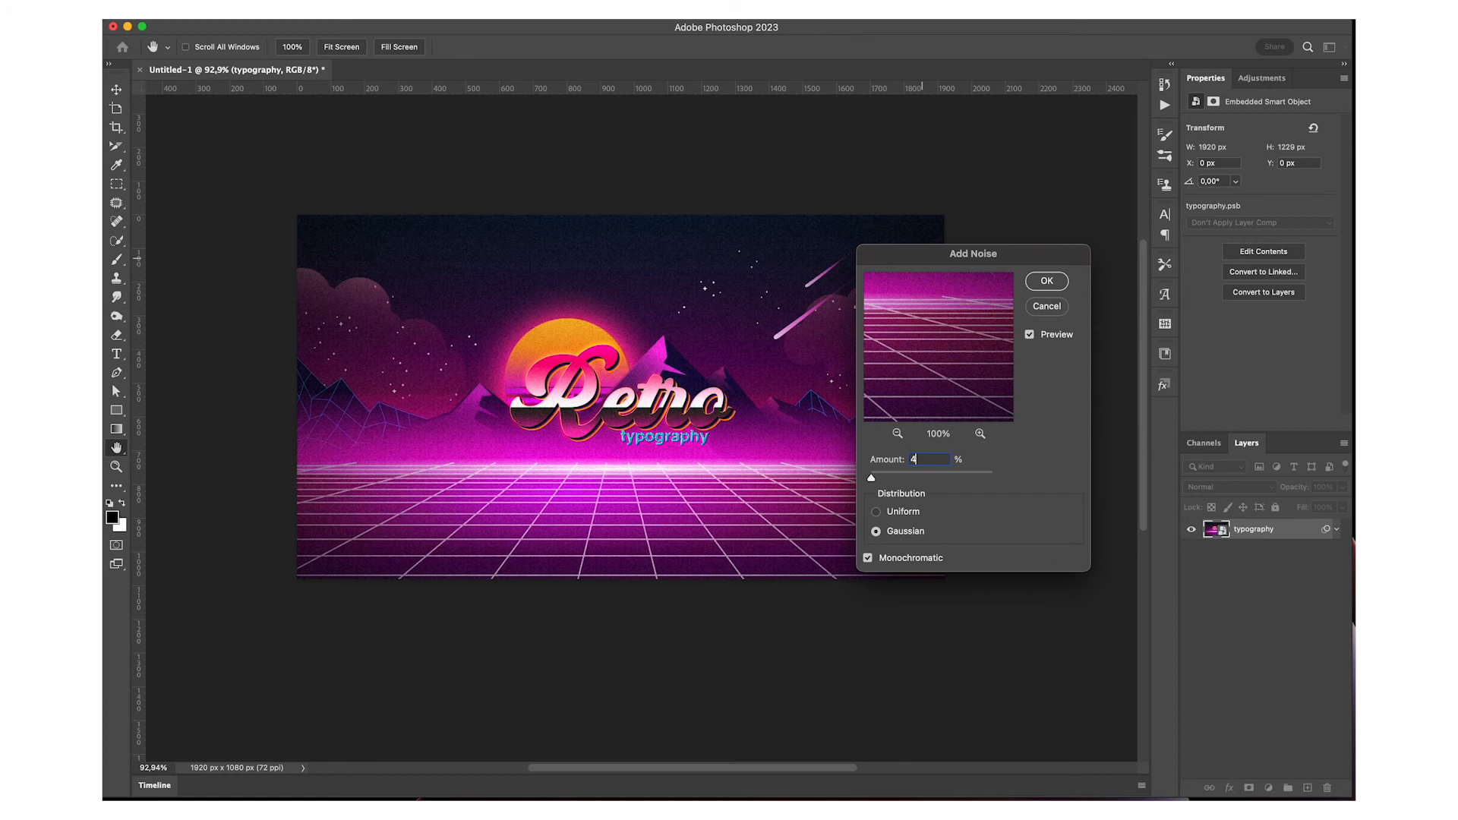
pyautogui.press('Return')
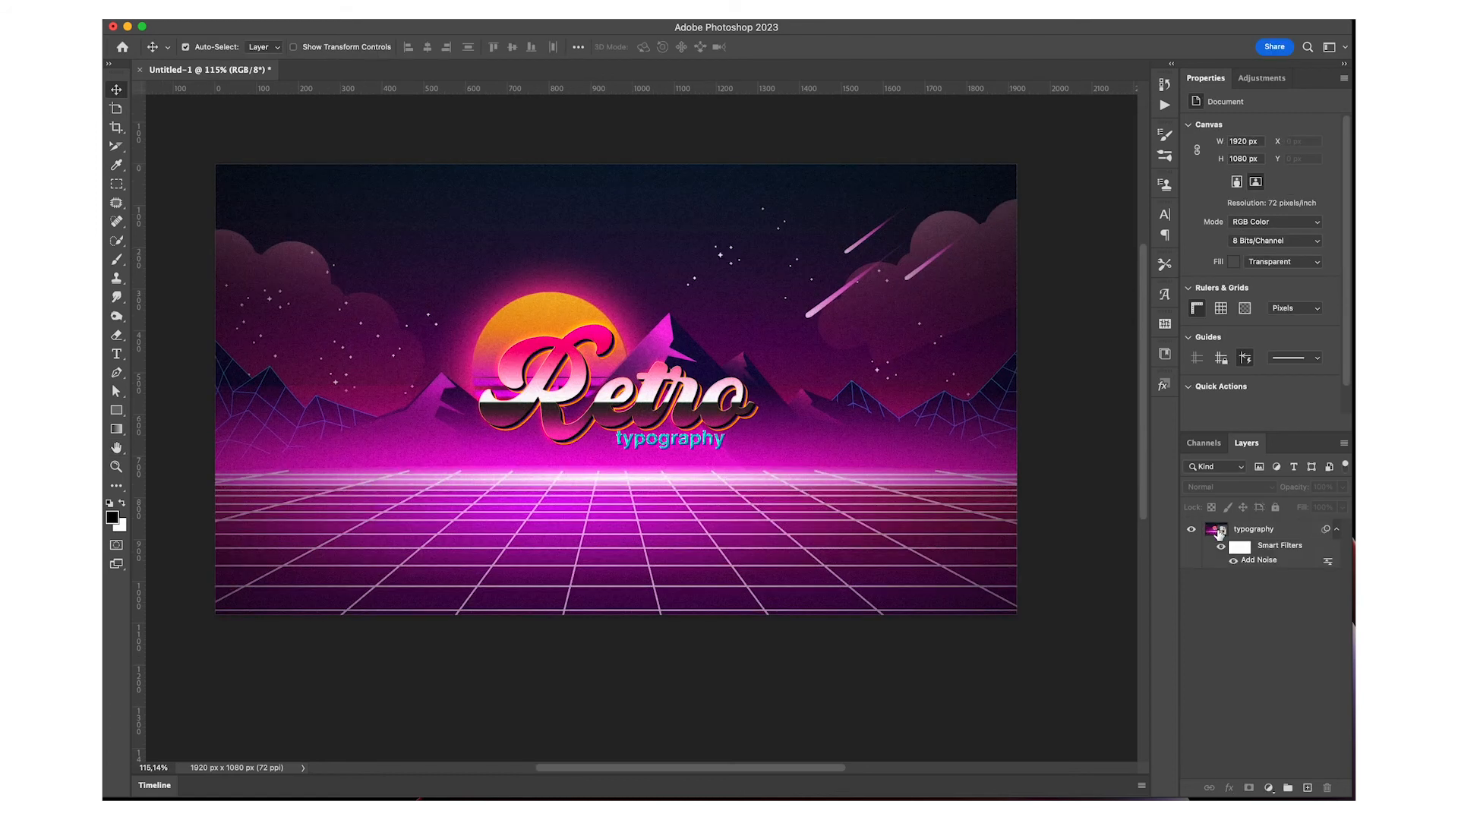
# Browse the saved layer styles, hide the list and show it again
pyautogui.click(1163, 386)
pyautogui.scroll(-3, 1063, 577)
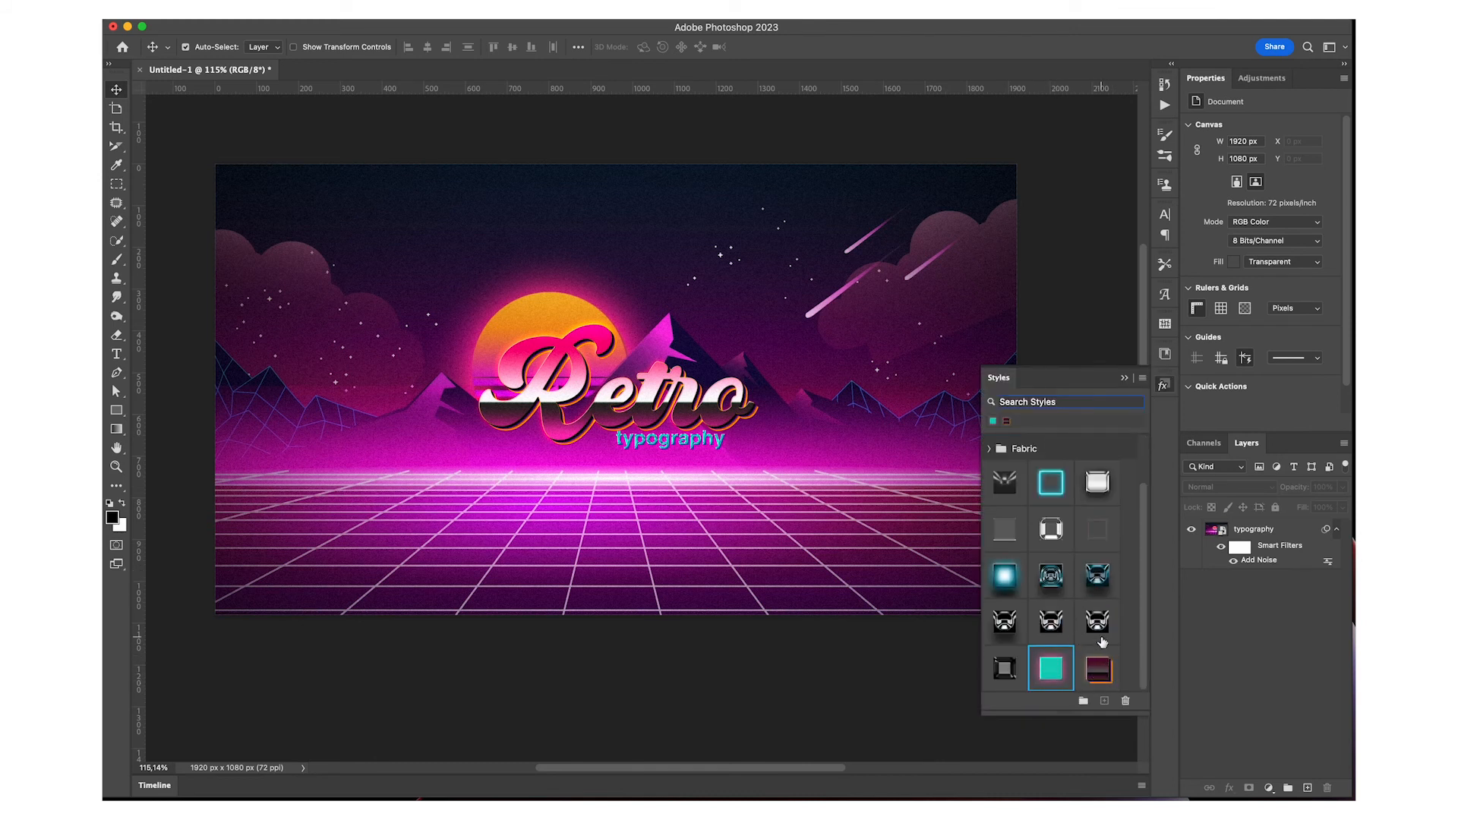
pyautogui.click(1125, 377)
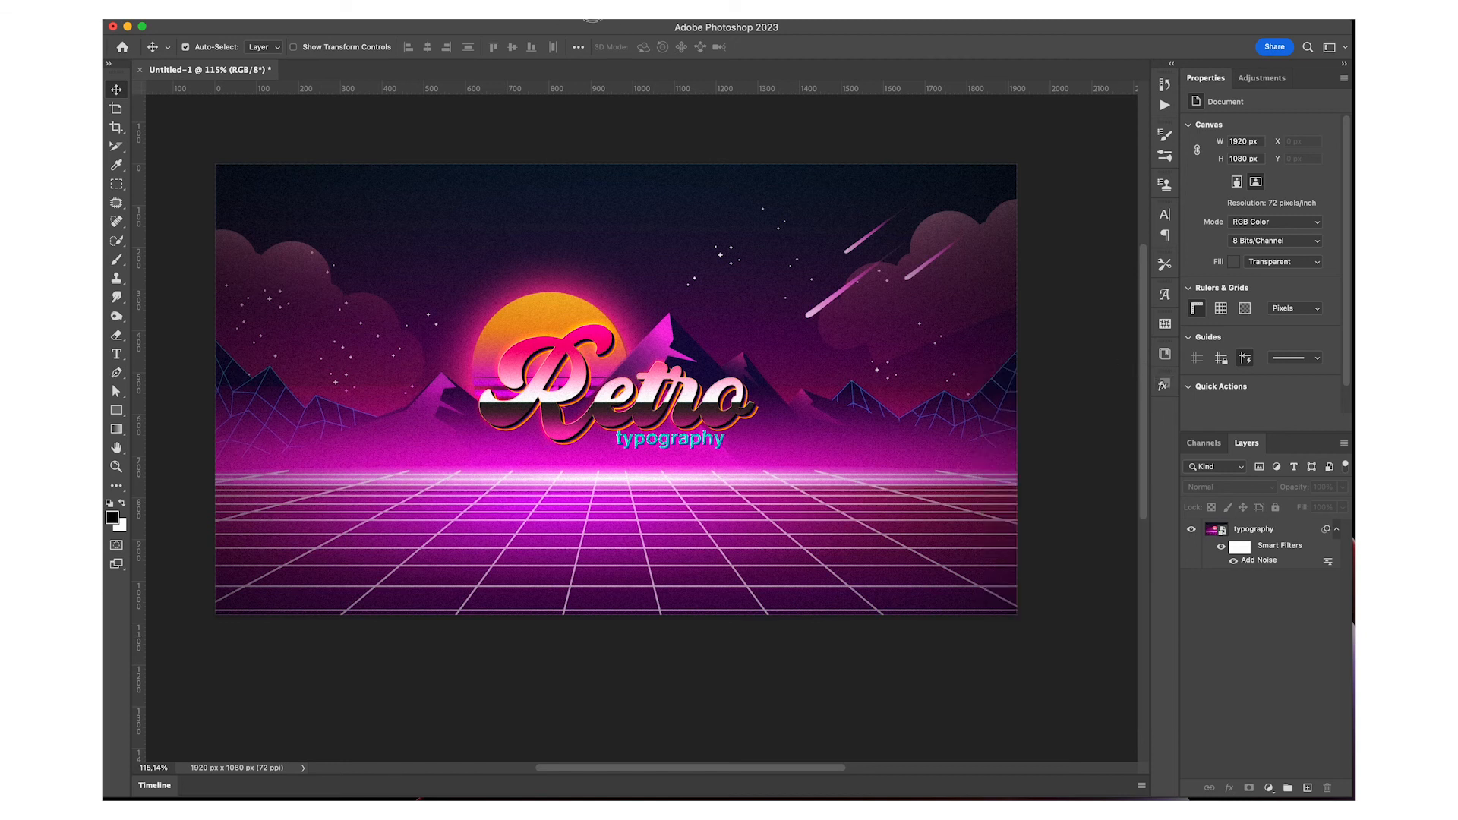
pyautogui.click(617, 19)
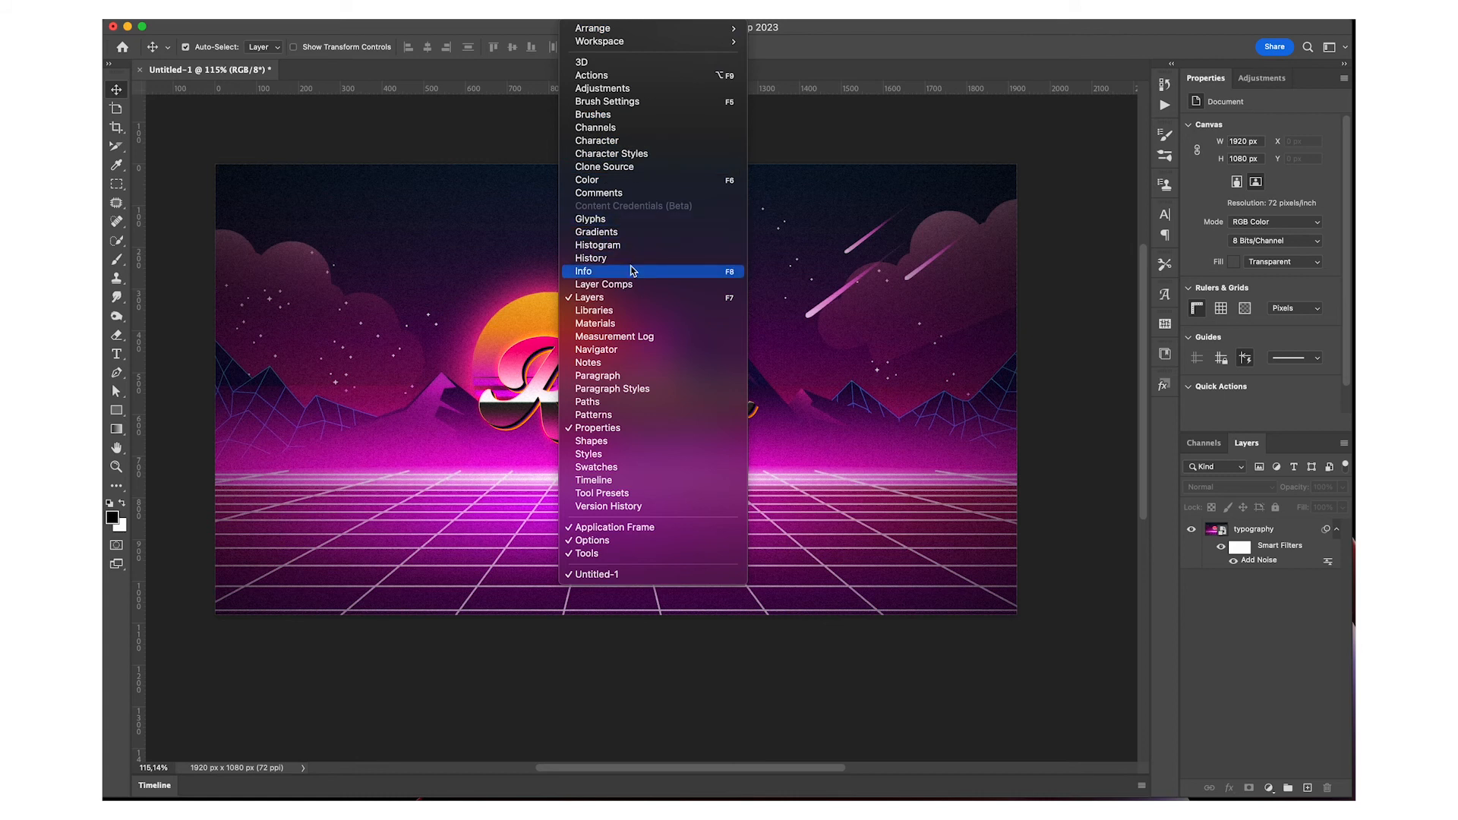
pyautogui.click(586, 456)
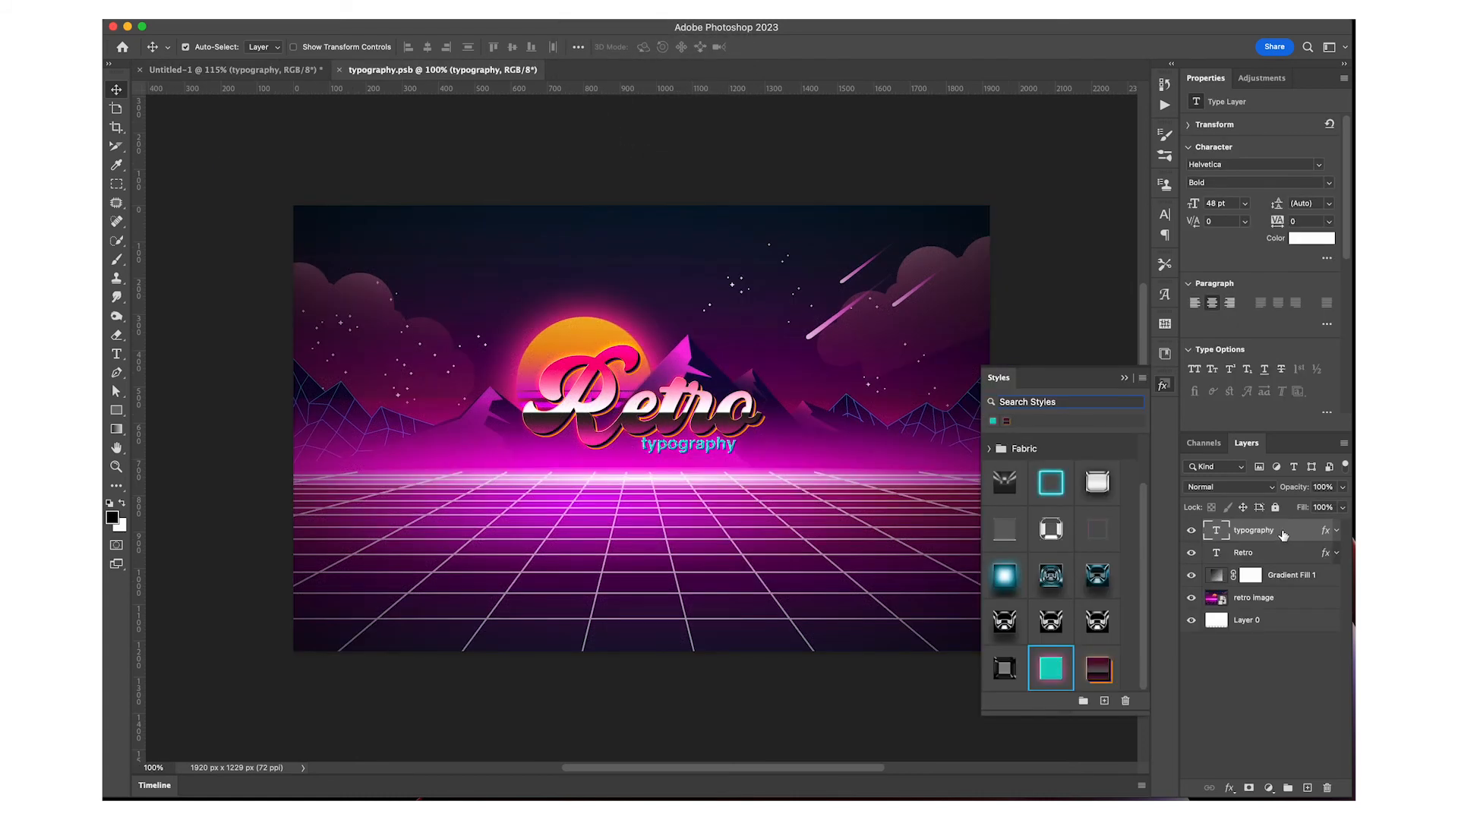
# Inside the smart object, save the typography layer's effects as a new style named idfugvhnoisdfhcgsdpcdgop
pyautogui.doubleClick(1283, 534)
pyautogui.moveTo(928, 185); pyautogui.dragTo(604, 118)
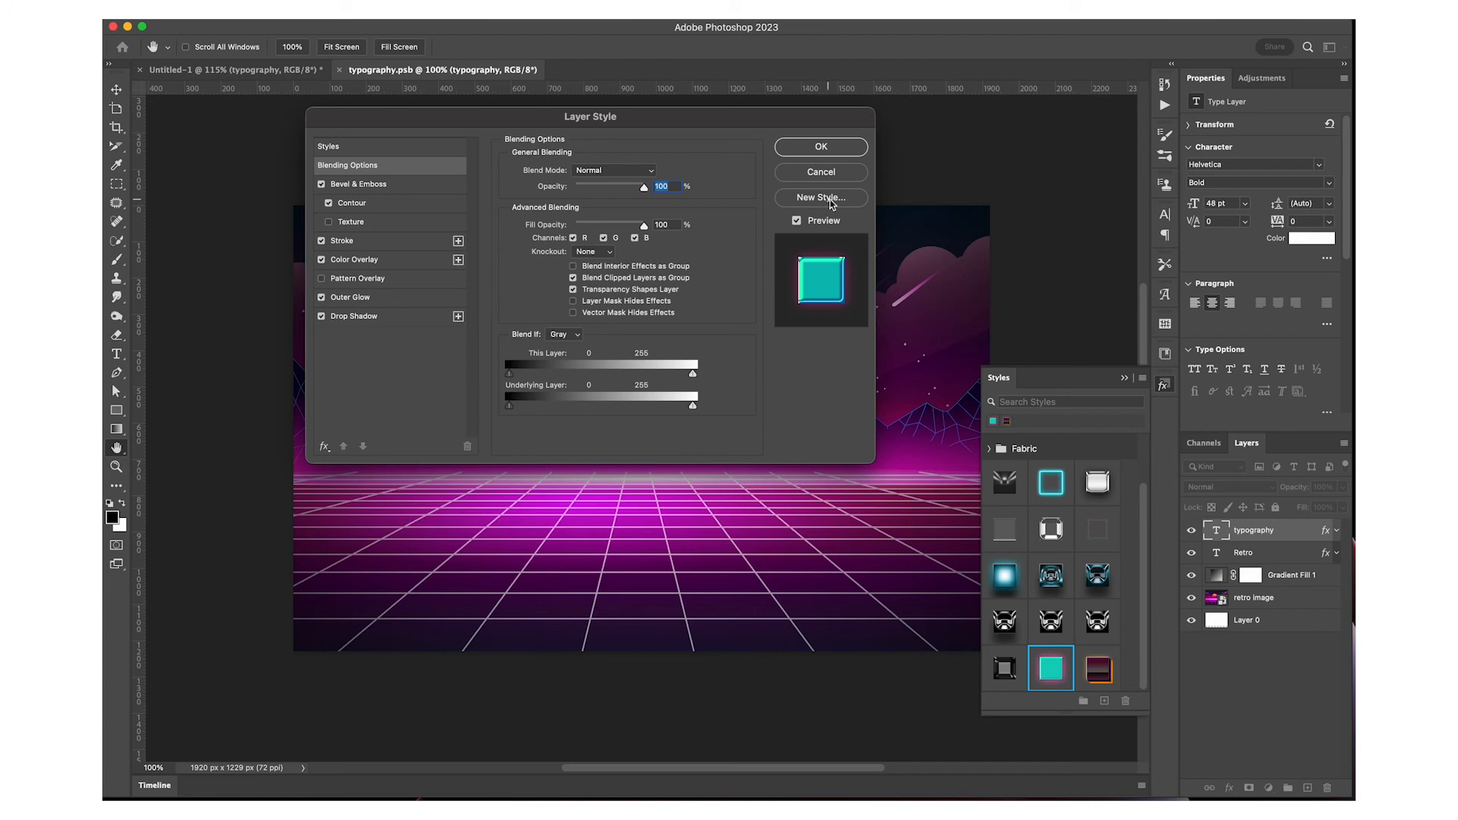
pyautogui.click(810, 199)
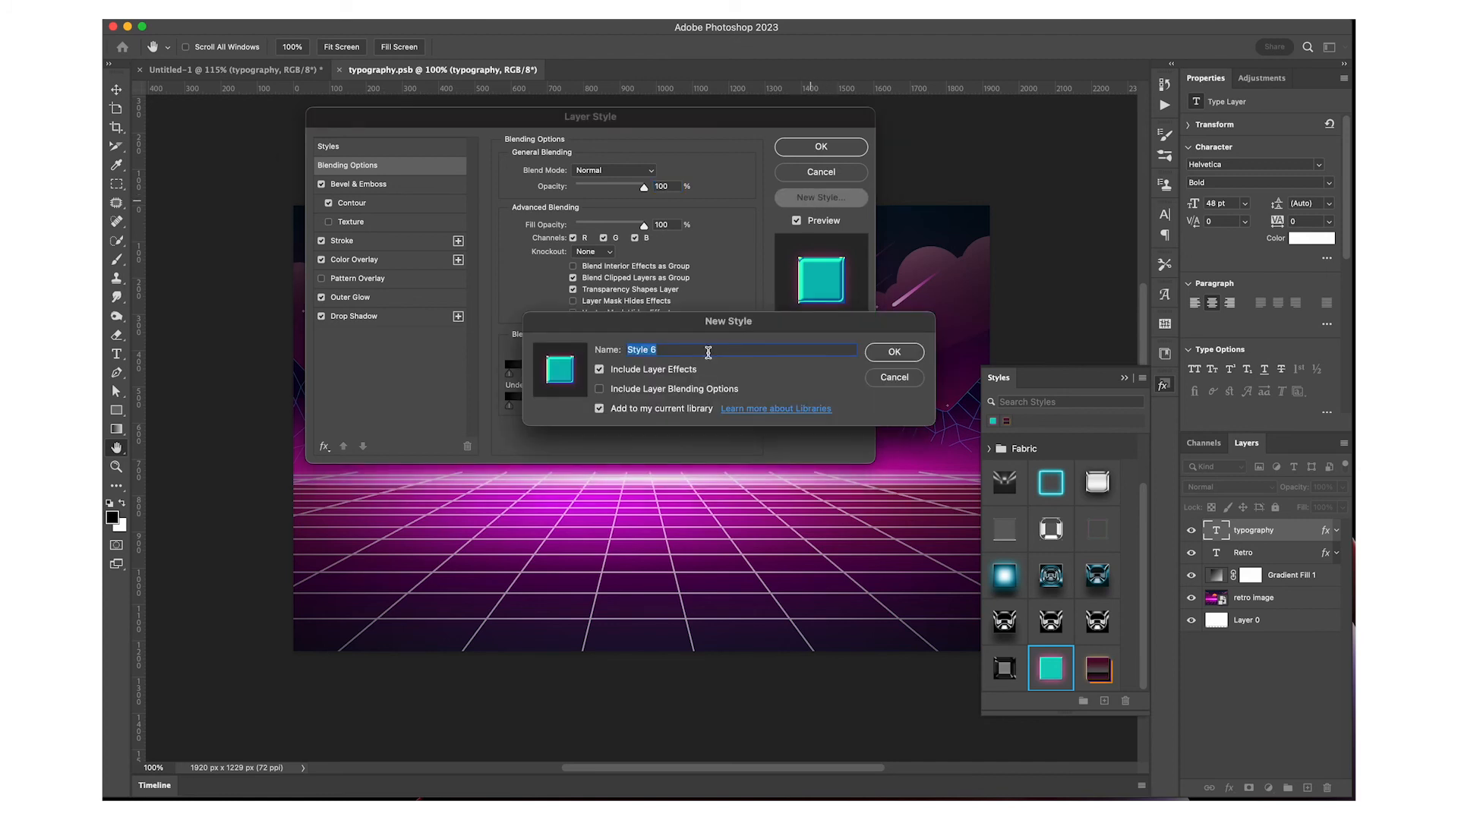
pyautogui.write('idfugvhnoisdfhcgsdpcdgop')
pyautogui.click(894, 352)
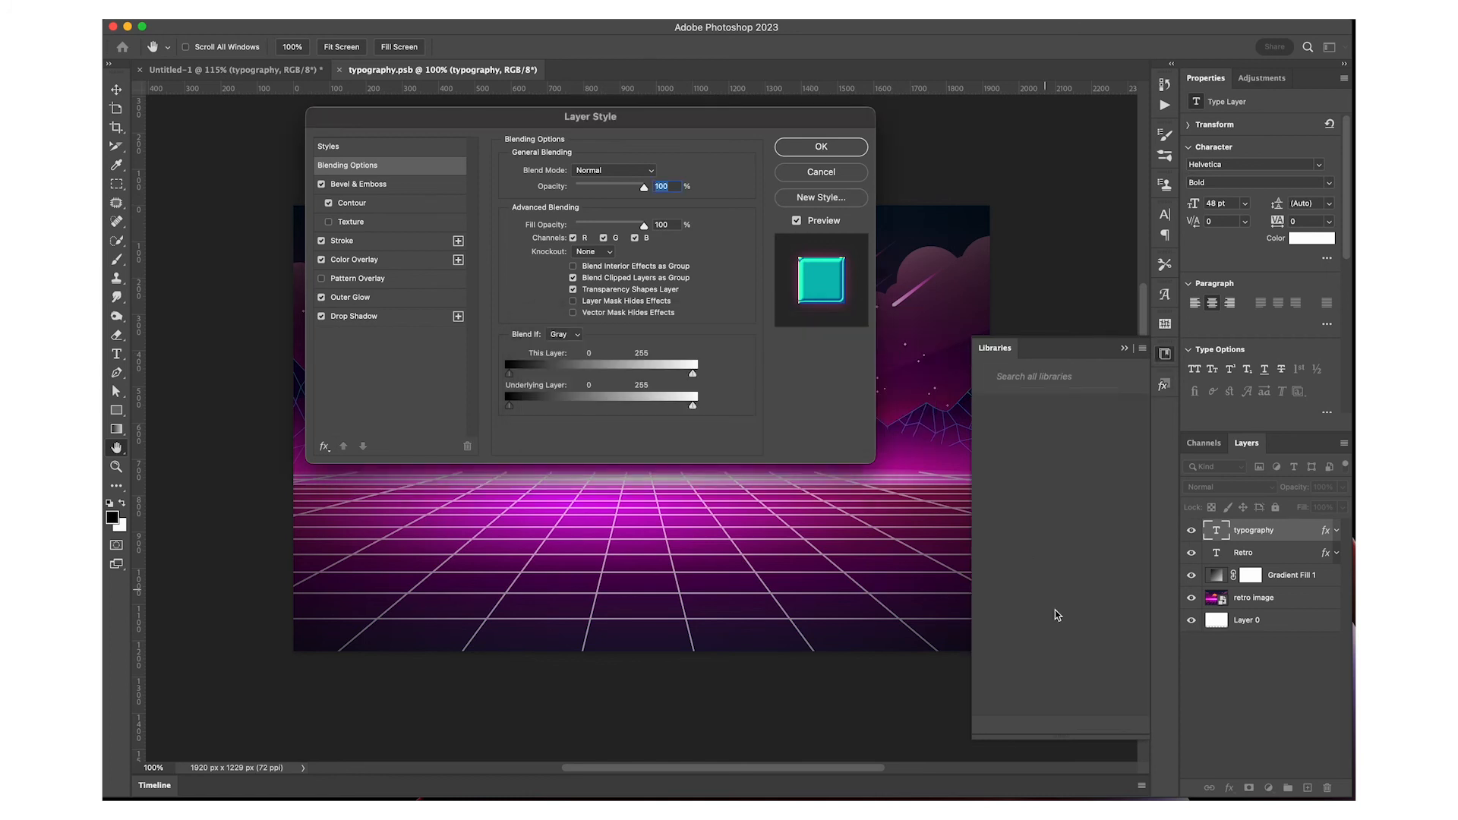
pyautogui.click(1164, 385)
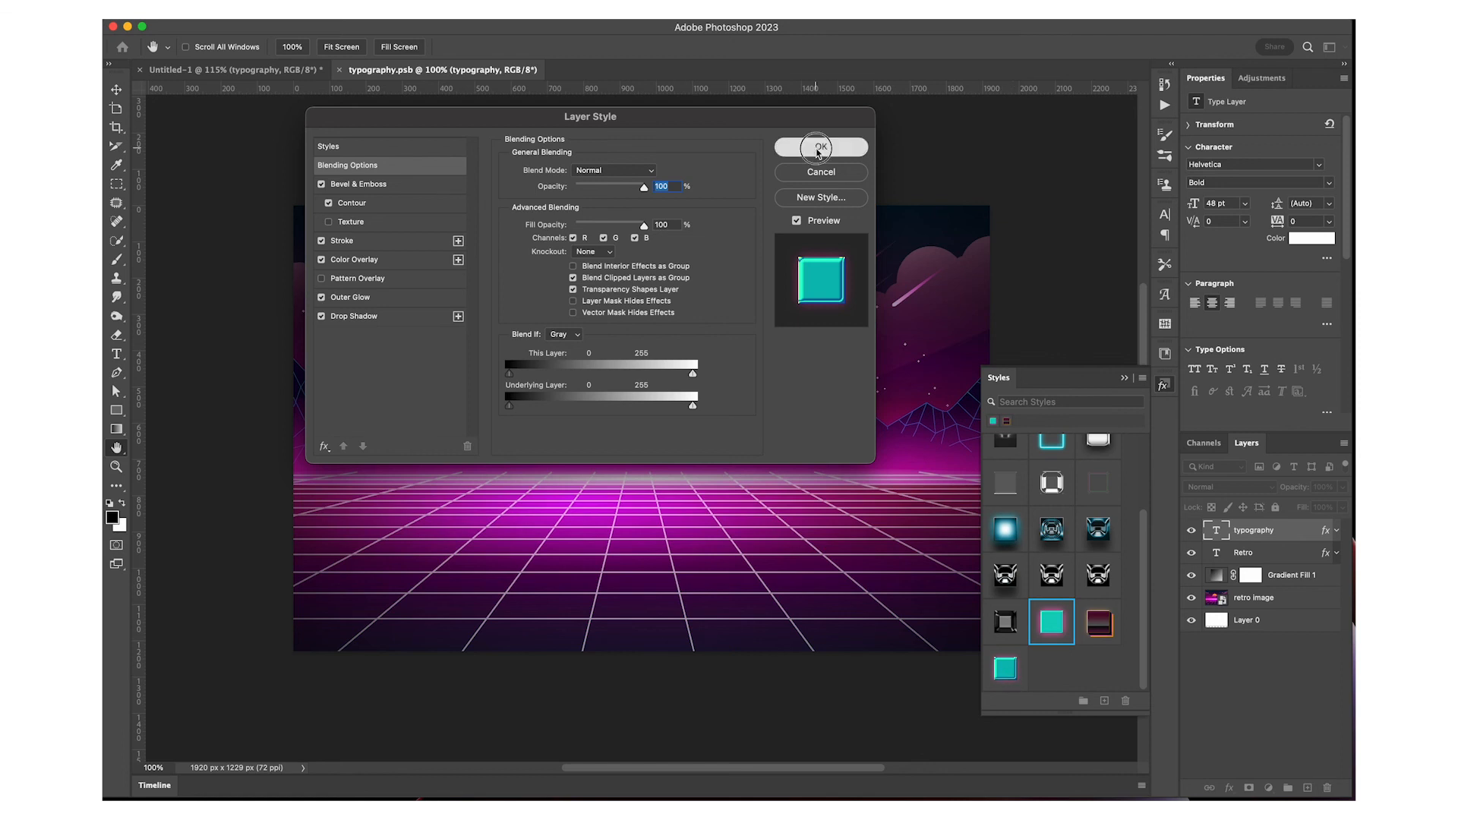
pyautogui.click(818, 146)
# Apply the newly saved turquoise style to the typography layer and close the styles list
pyautogui.click(1125, 379)
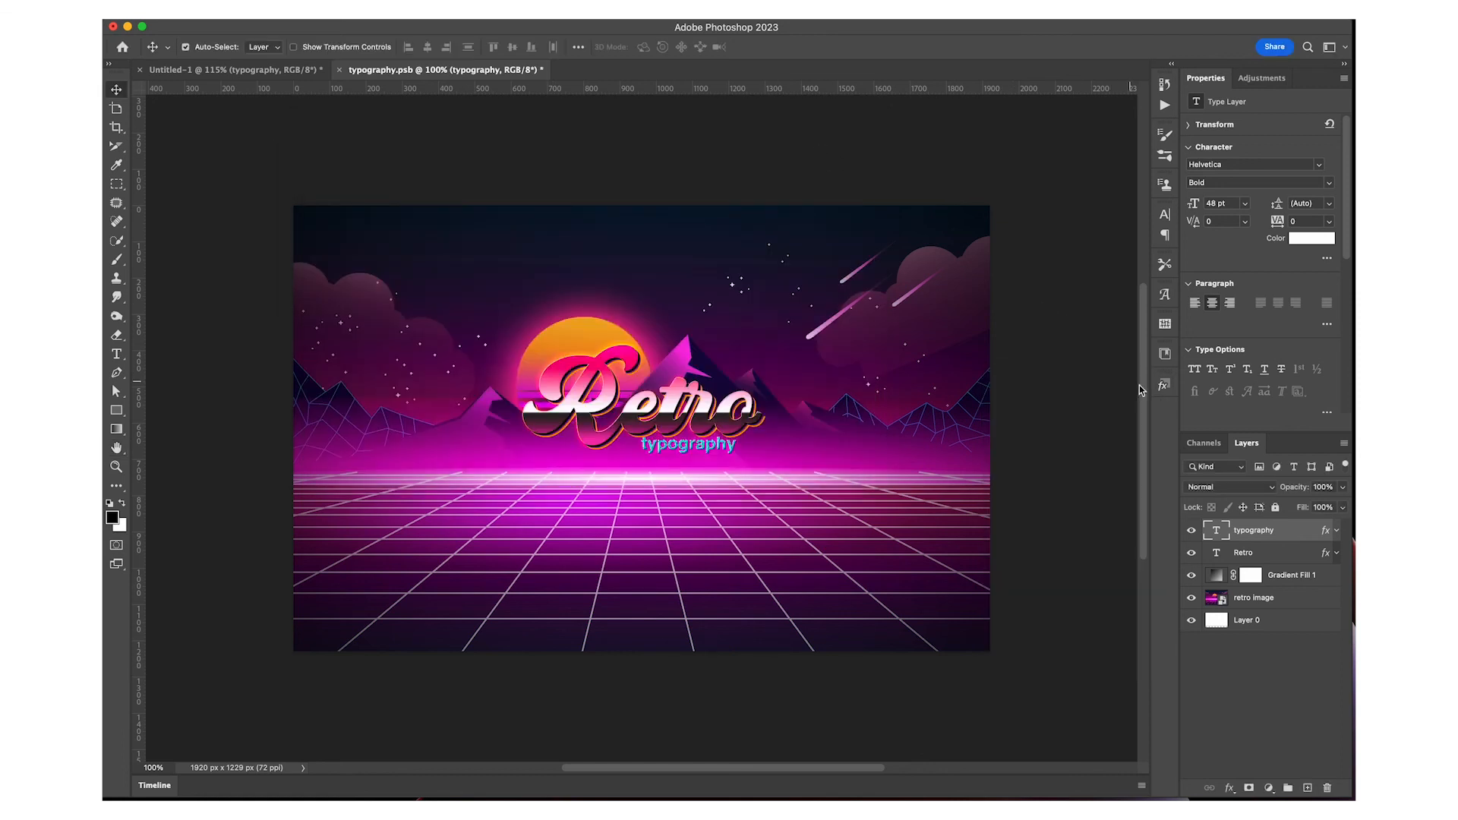
pyautogui.click(1163, 386)
pyautogui.click(1004, 674)
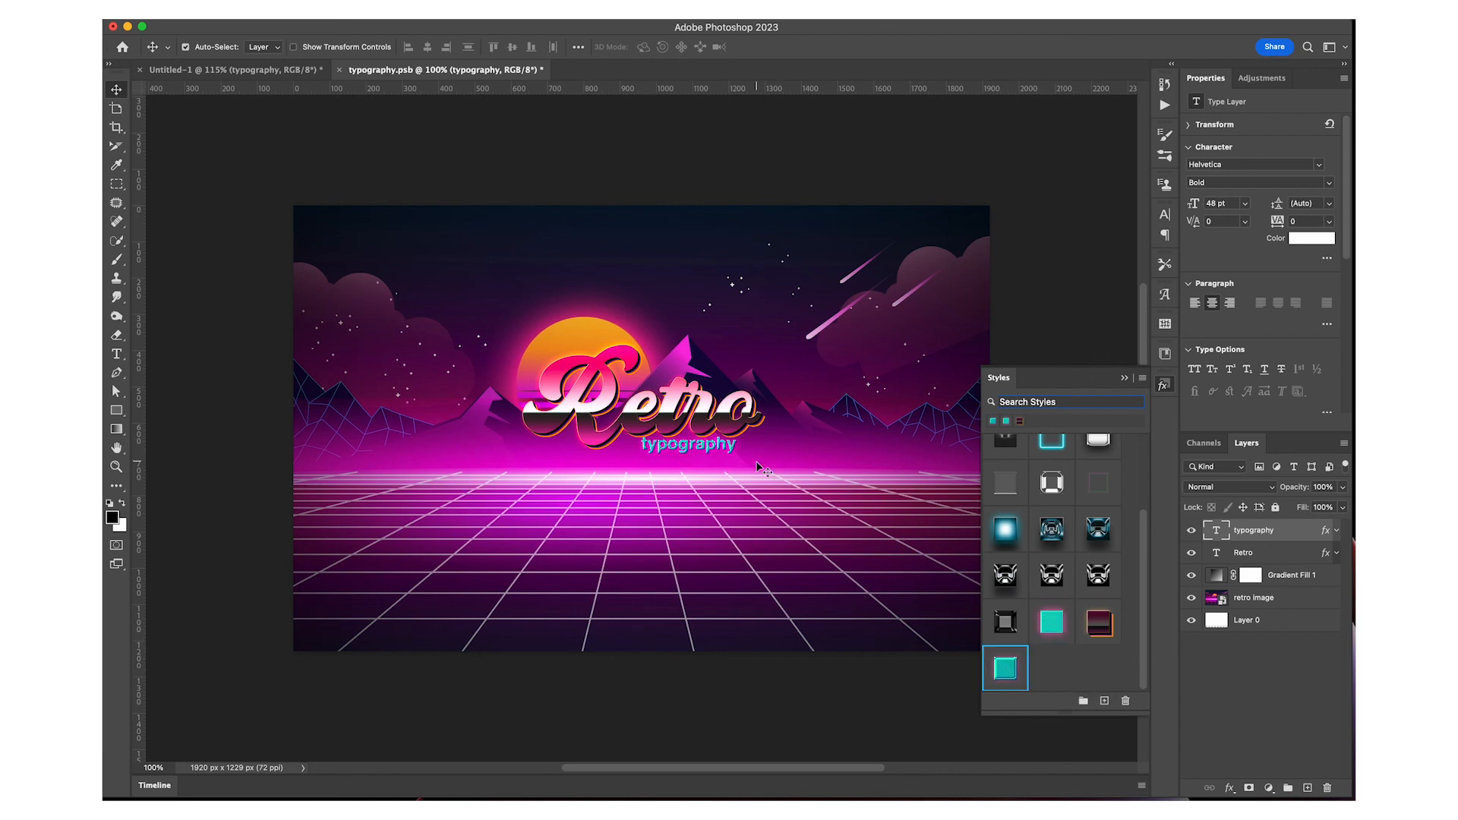
pyautogui.click(1125, 380)
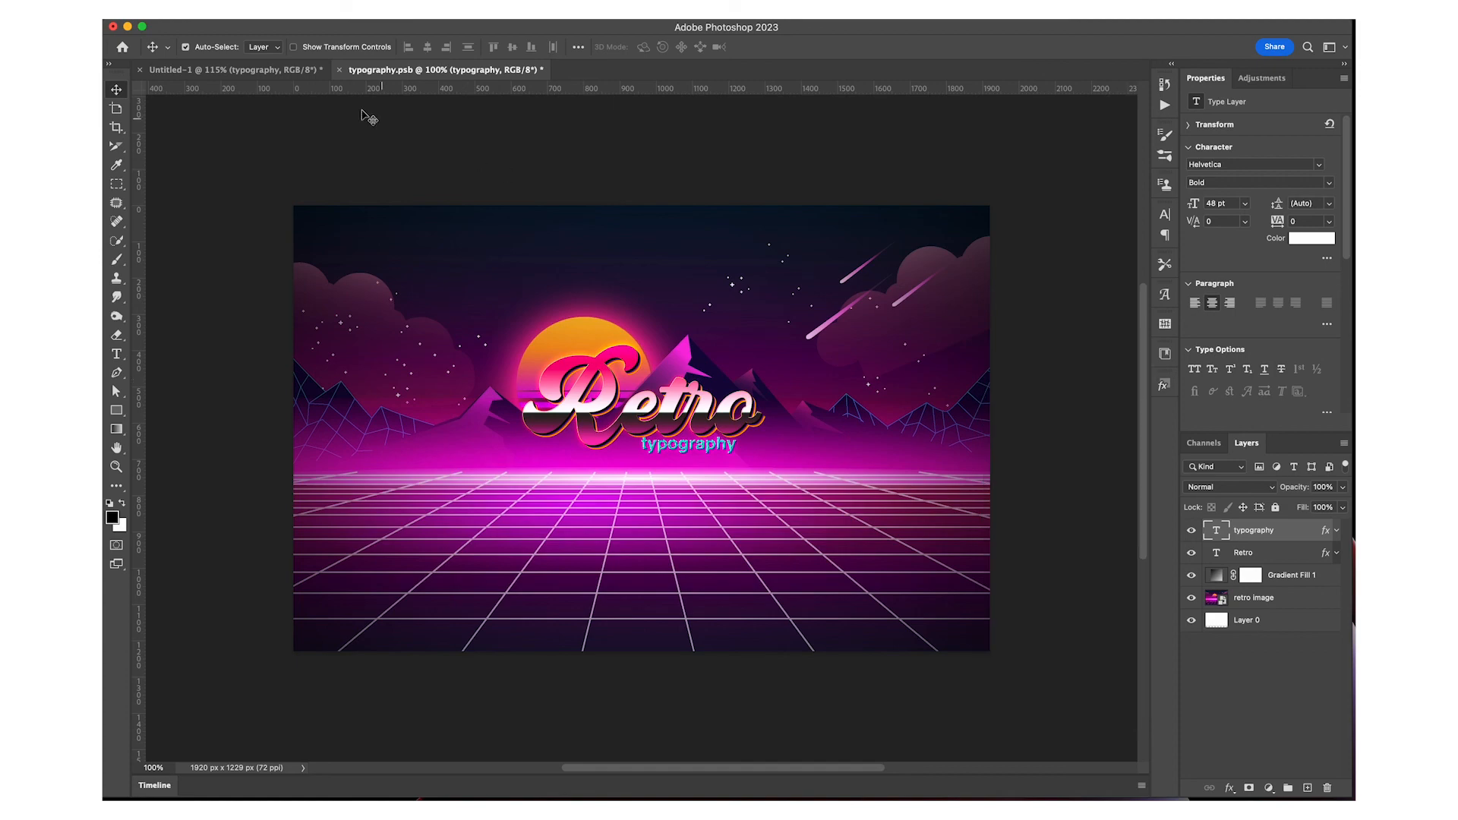